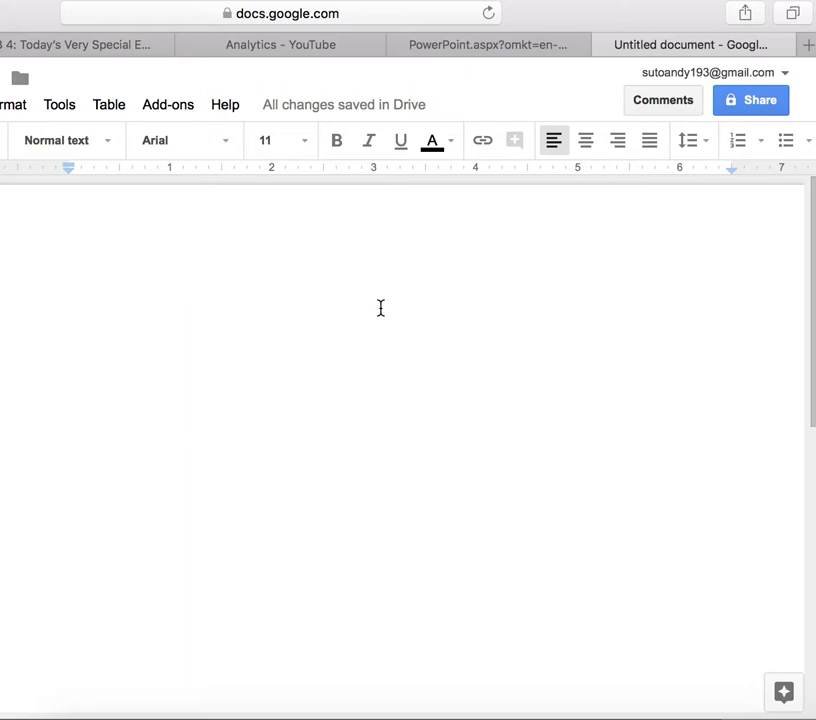
# - Write 'To be fair, you have to have a very high IQ to understand Rick and Morty. The humor is extremely subtle', fixing typos
pyautogui.write('To be fari')
pyautogui.press('BackSpace')
pyautogui.write('ir')
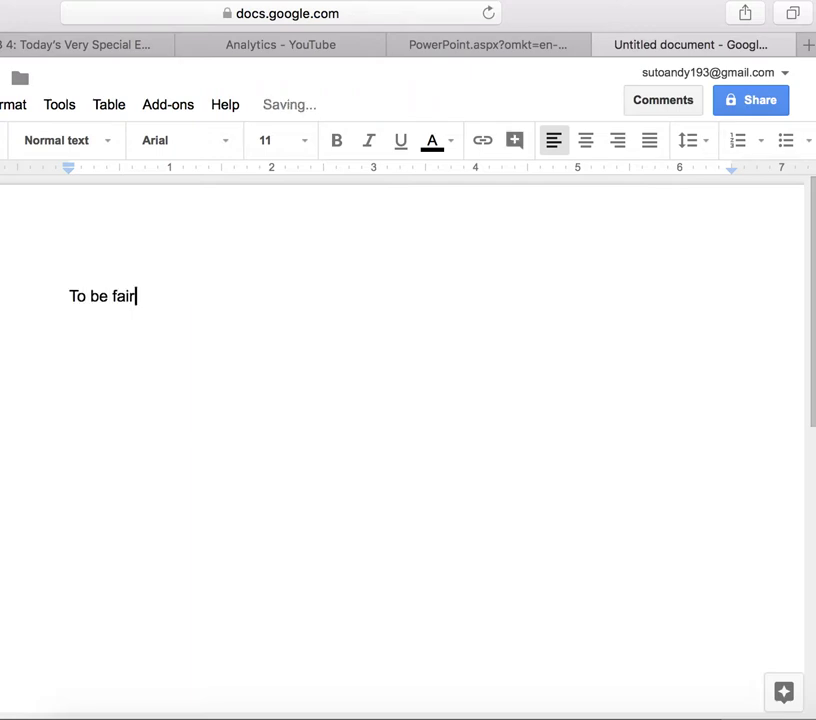
pyautogui.write(', you have to have a ')
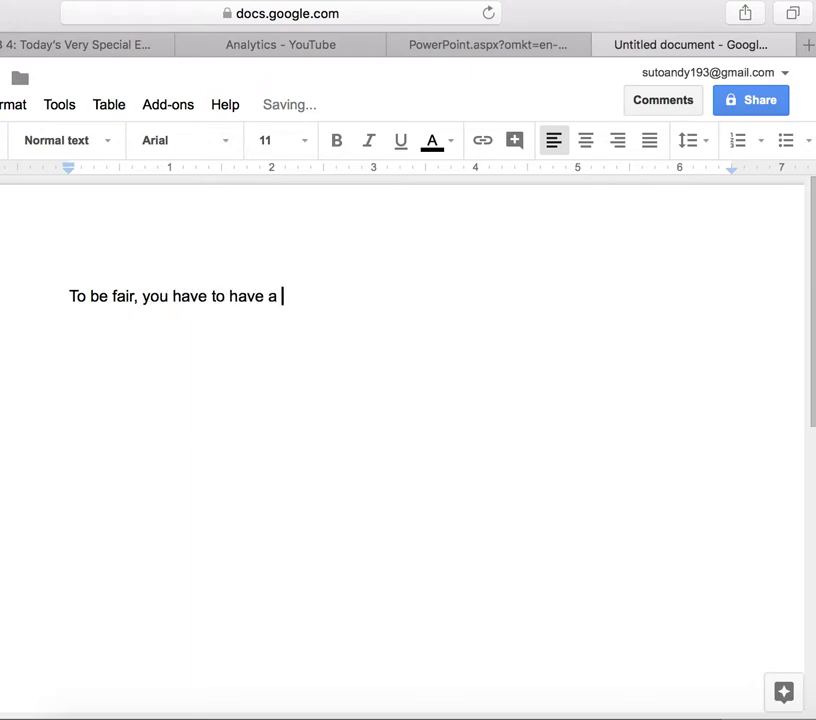
pyautogui.write('very high ')
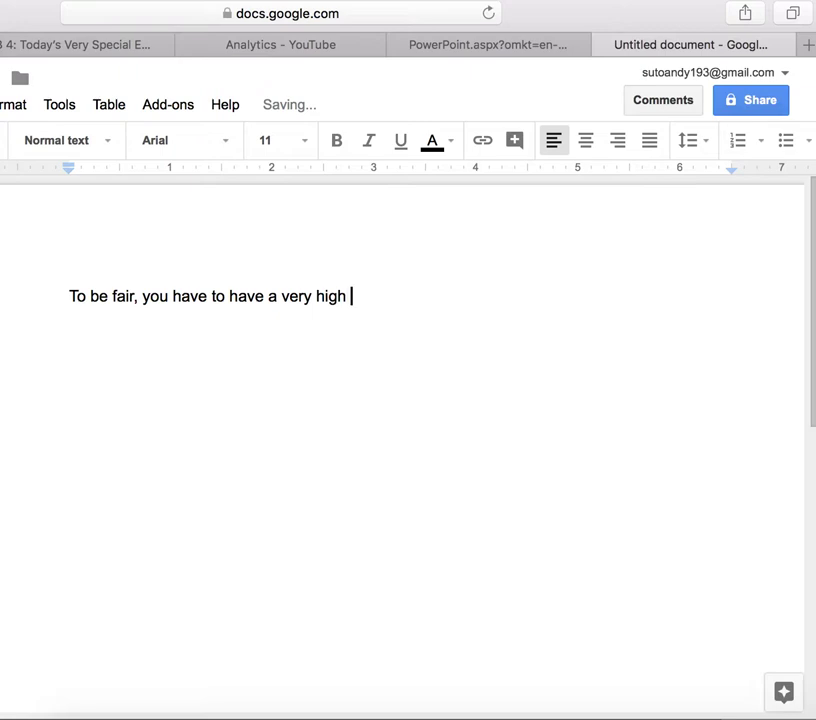
pyautogui.write('IQ to un')
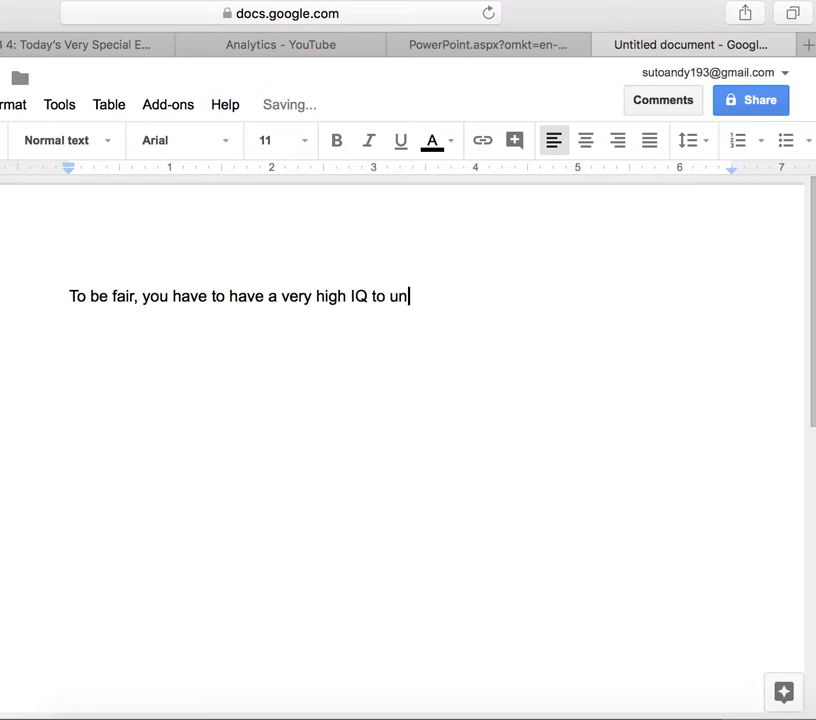
pyautogui.write('derstand R')
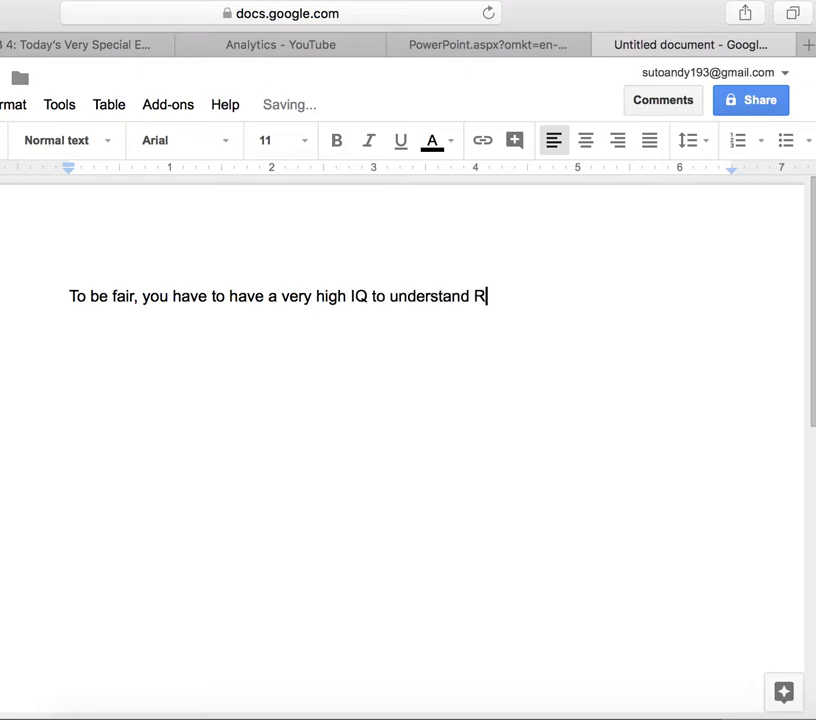
pyautogui.write('ick and M')
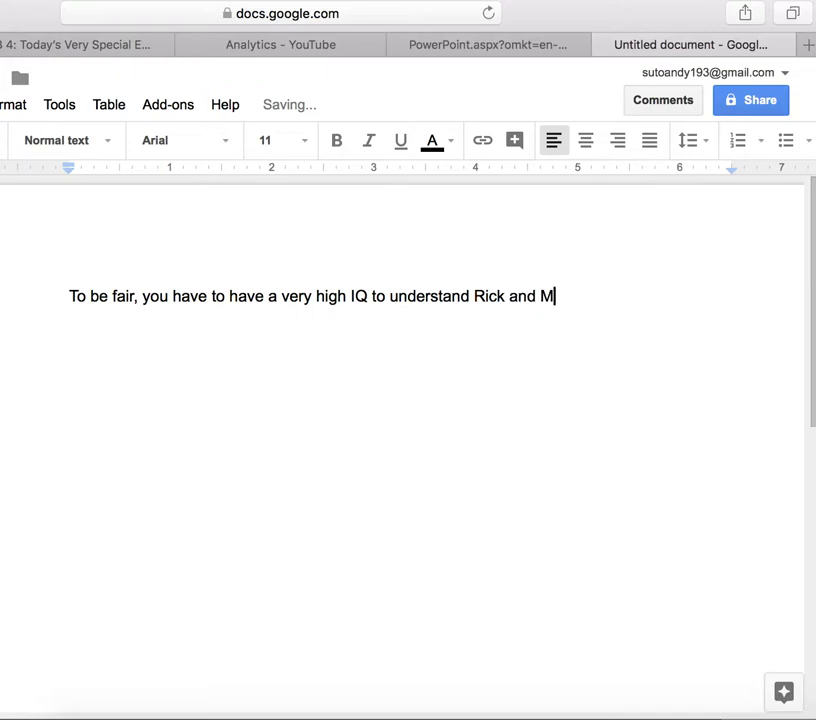
pyautogui.write('orty. The hum')
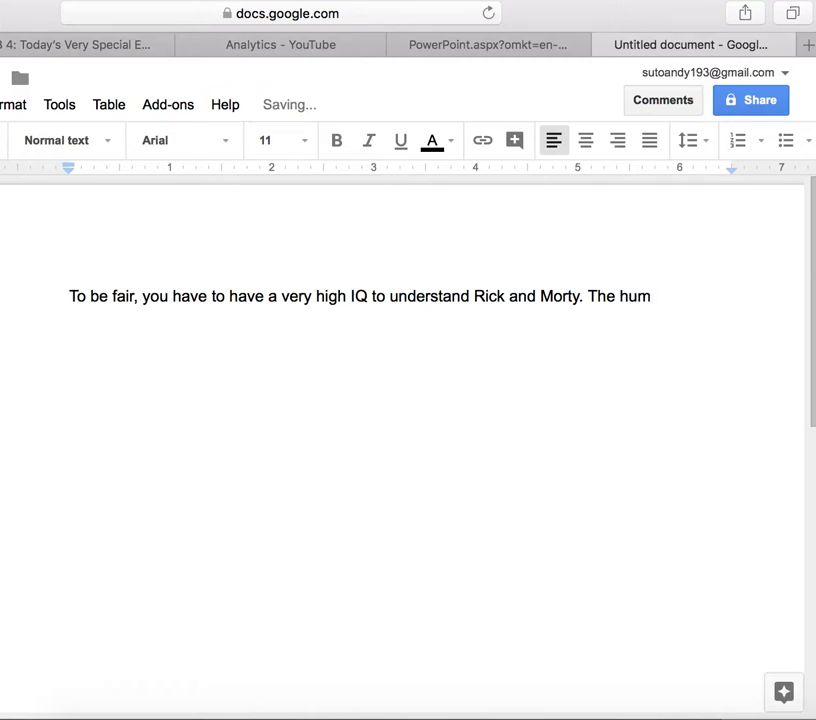
pyautogui.write('oru is extrene')
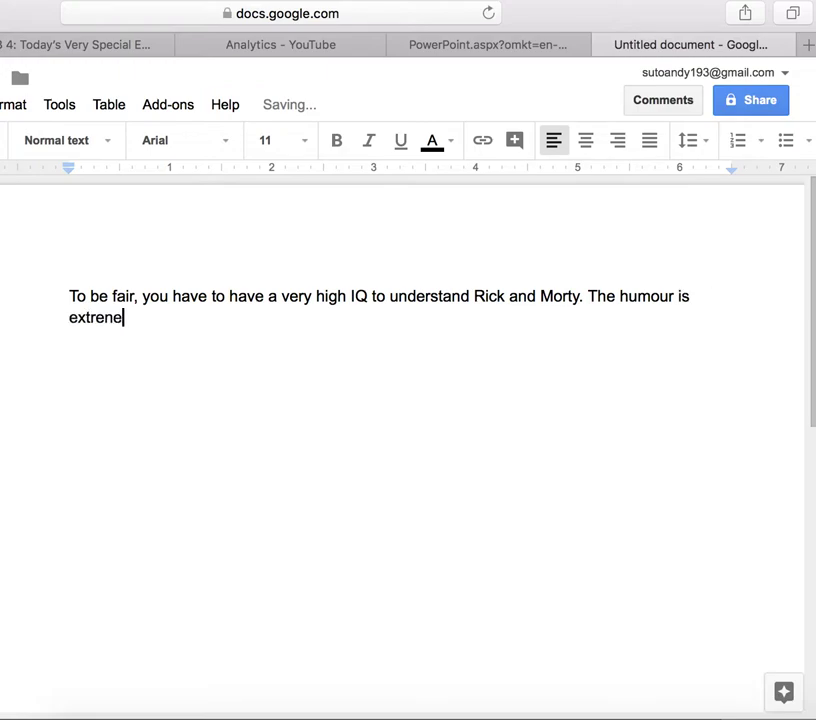
pyautogui.press('BackSpace')
pyautogui.press('BackSpace')
pyautogui.write('mely subtle,')
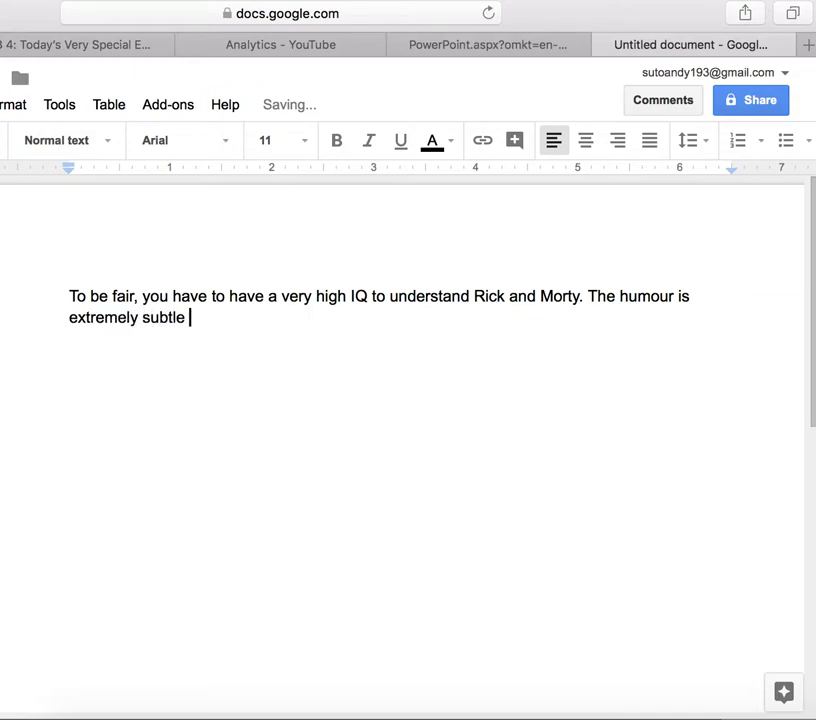
pyautogui.press('BackSpace')
pyautogui.write(', and witho')
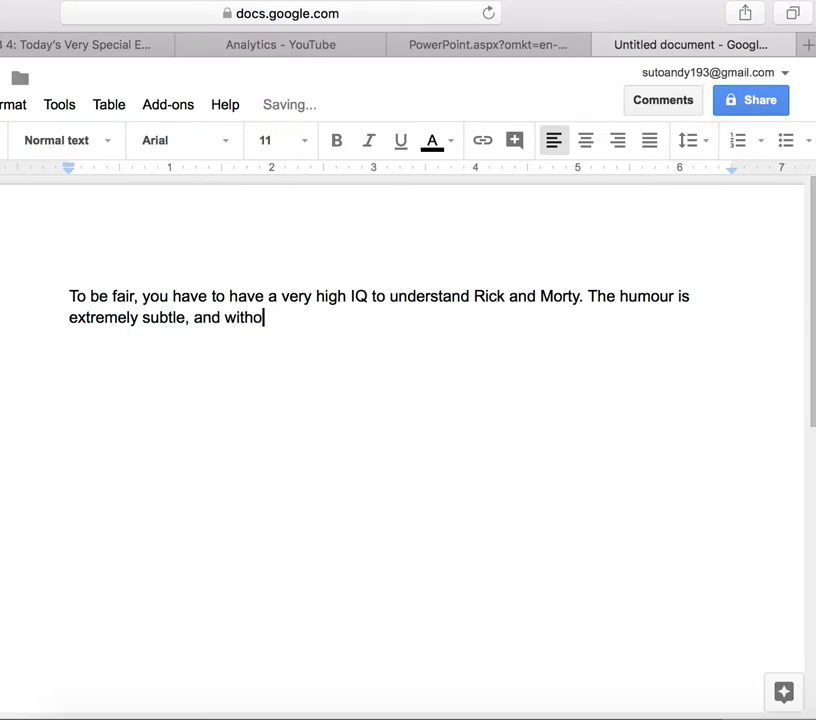
pyautogui.write('ut a solid ')
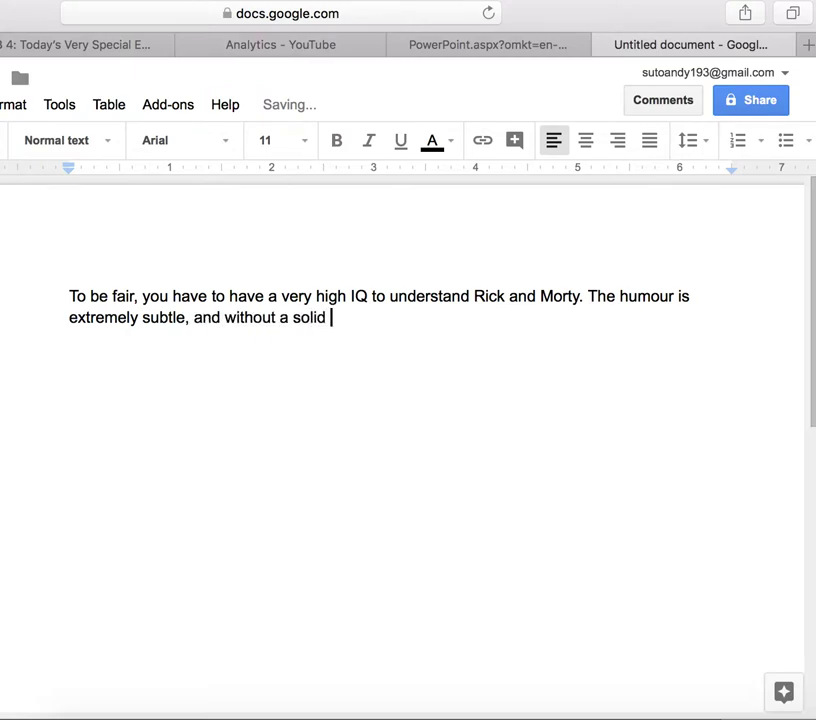
pyautogui.write('grasp o')
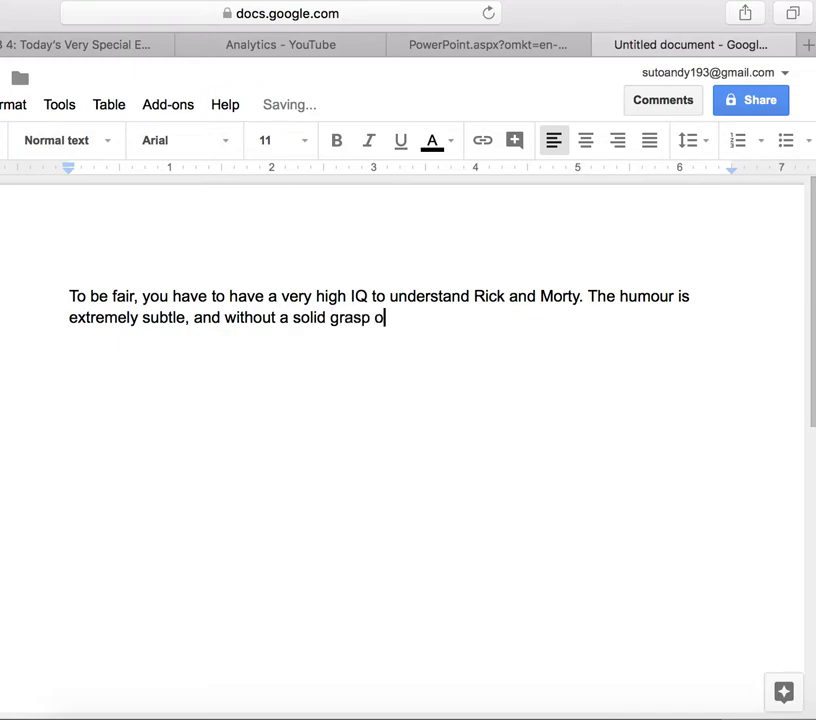
pyautogui.write('f theoretical phusic')
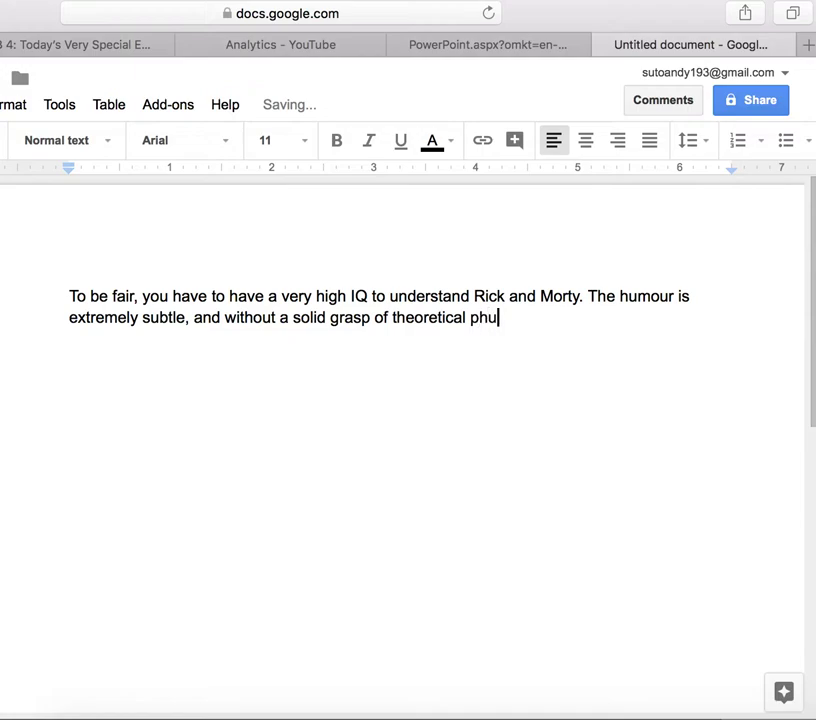
# - Continue with 'theoretical physics, most of the jokes will go over a typical viewers head.' and begin 'There's also Rick'
pyautogui.press('BackSpace')
pyautogui.press('BackSpace')
pyautogui.press('BackSpace')
pyautogui.press('BackSpace')
pyautogui.write('ysicals')
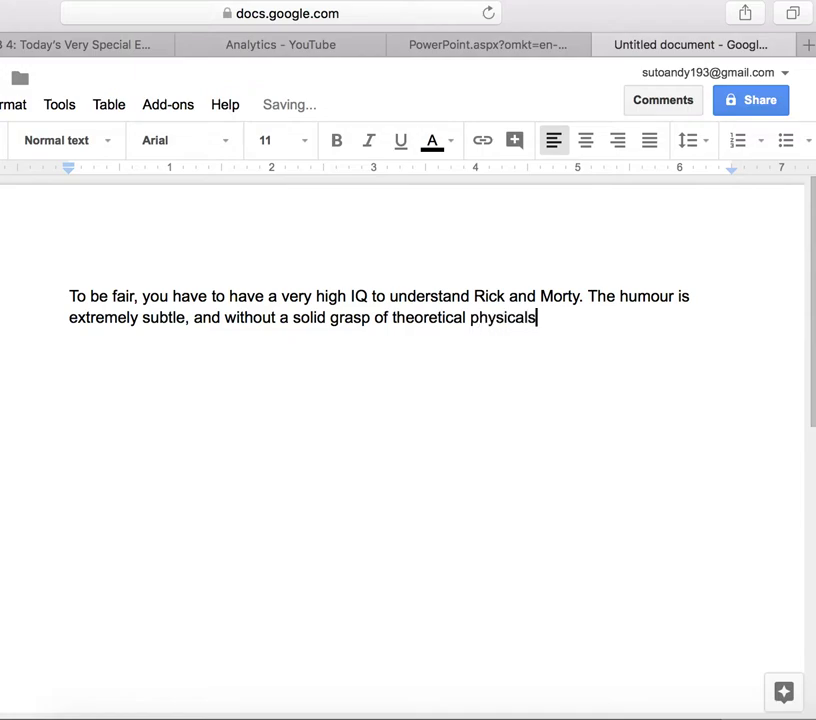
pyautogui.write(',')
pyautogui.press('BackSpace')
pyautogui.press('BackSpace')
pyautogui.press('BackSpace')
pyautogui.press('BackSpace')
pyautogui.write('s, most of the joke')
pyautogui.press('BackSpace')
pyautogui.write('s')
pyautogui.press('BackSpace')
pyautogui.press('BackSpace')
pyautogui.write('es will go over')
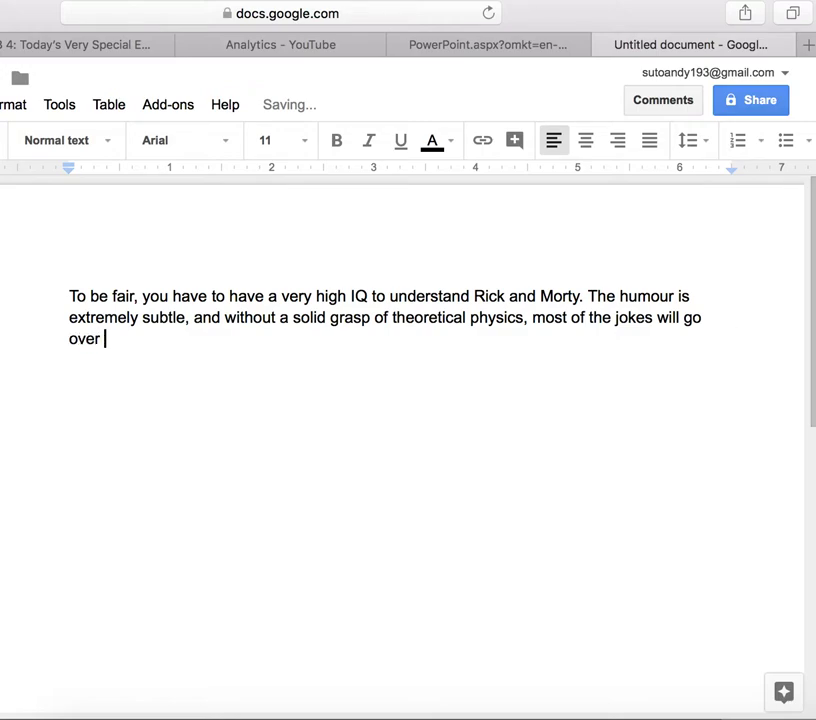
pyautogui.write(' a typcial')
pyautogui.press('BackSpace')
pyautogui.press('BackSpace')
pyautogui.press('BackSpace')
pyautogui.press('BackSpace')
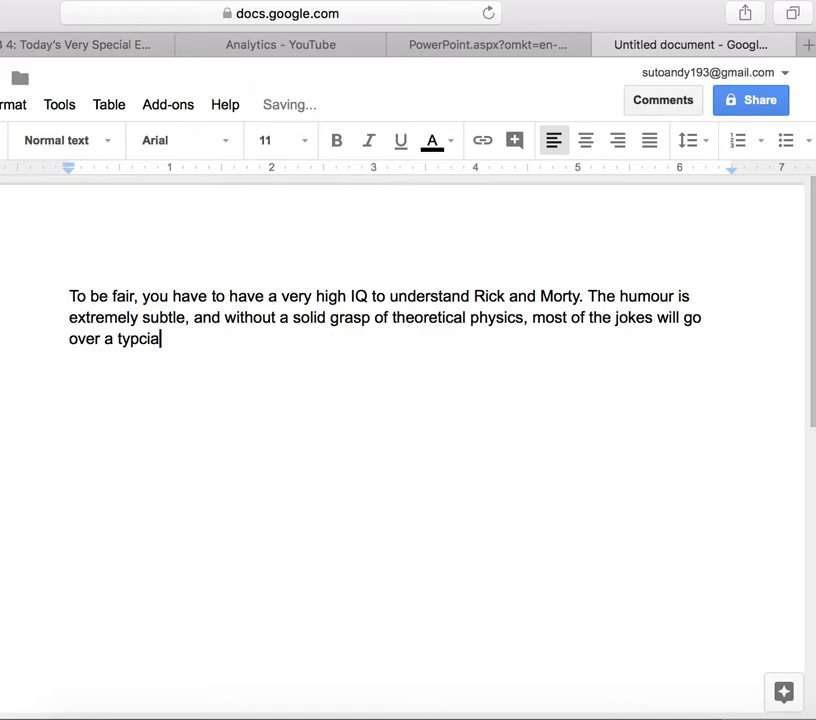
pyautogui.write('ical viewers ')
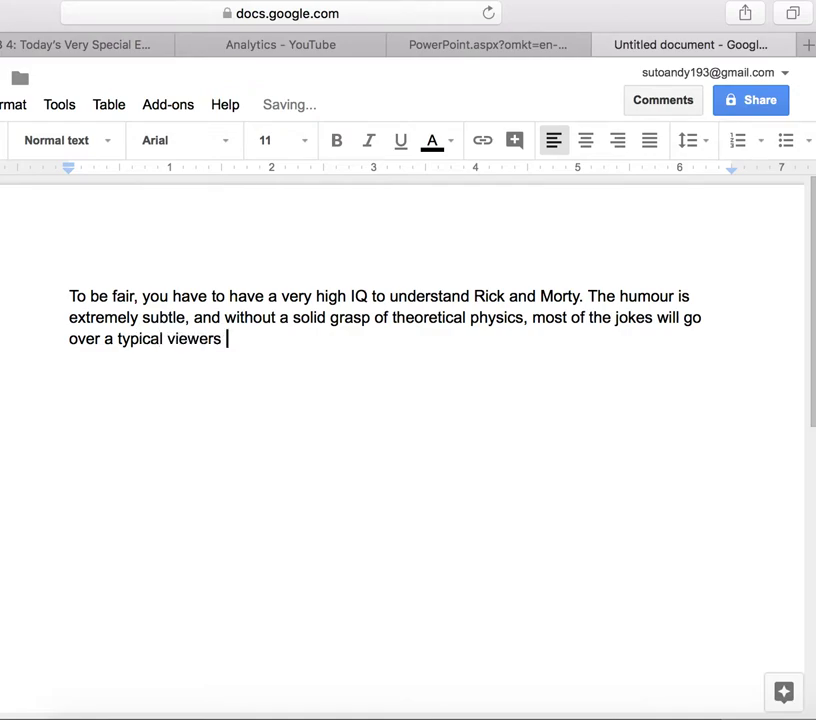
pyautogui.write('head')
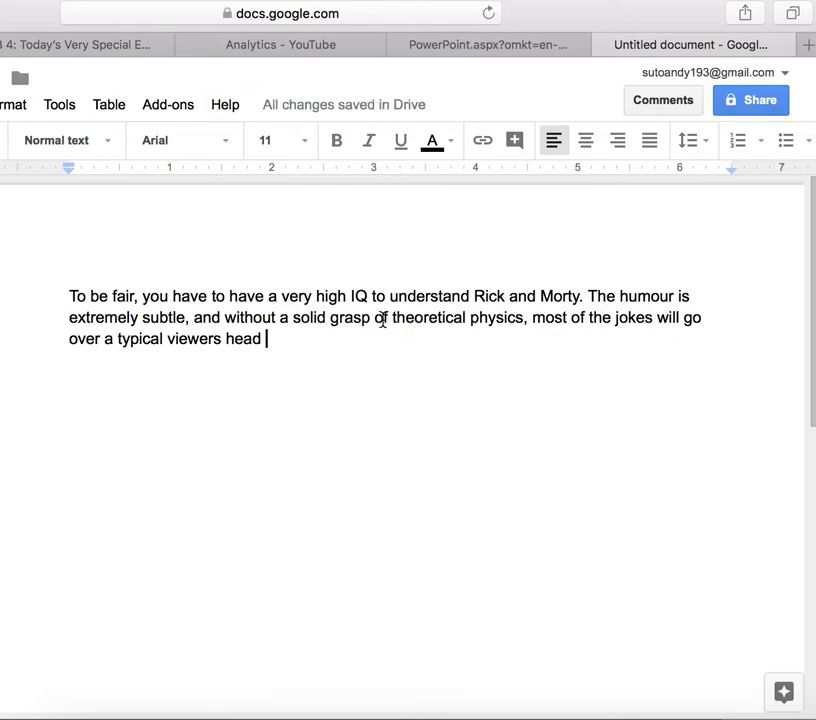
pyautogui.write('. T')
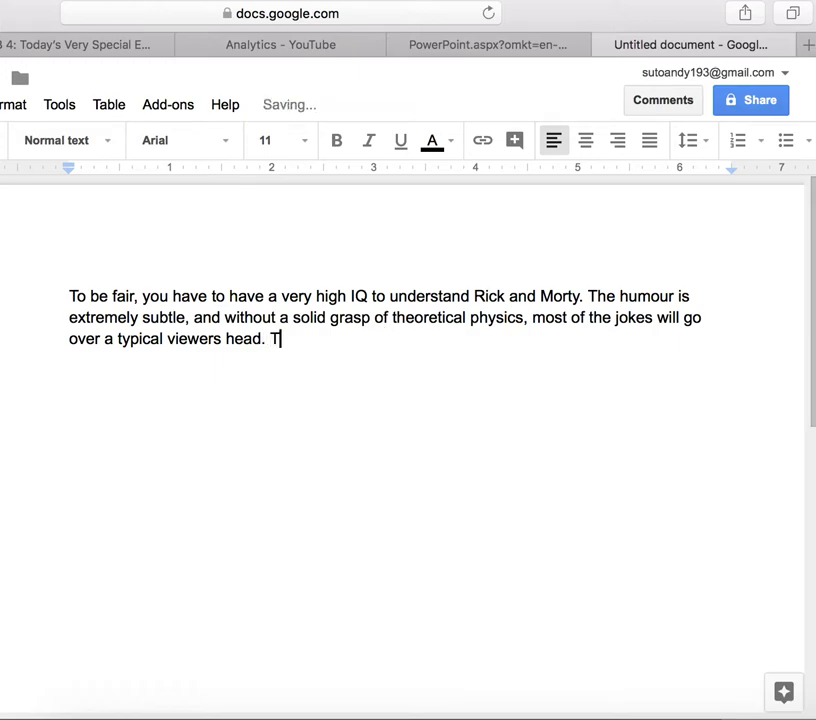
pyautogui.write("here's also ")
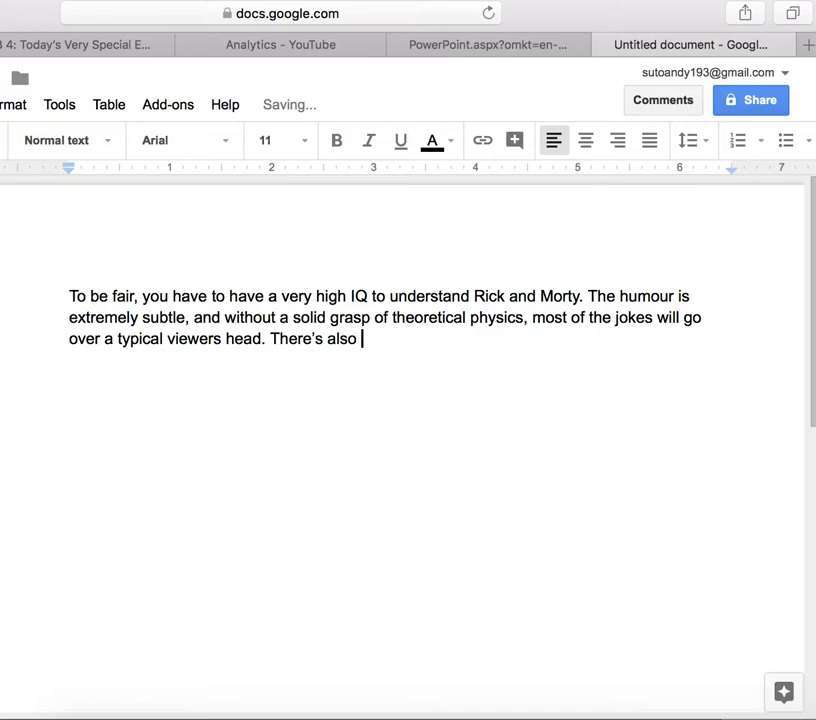
pyautogui.write('Rick')
pyautogui.write("'")
# - Add 'Rick's nihilistic outlook, which is deftly woven characterisation- his personal philosophy draws', using the nihilistic spelling suggestion
pyautogui.press('BackSpace')
pyautogui.press('BackSpace')
pyautogui.write("k's")
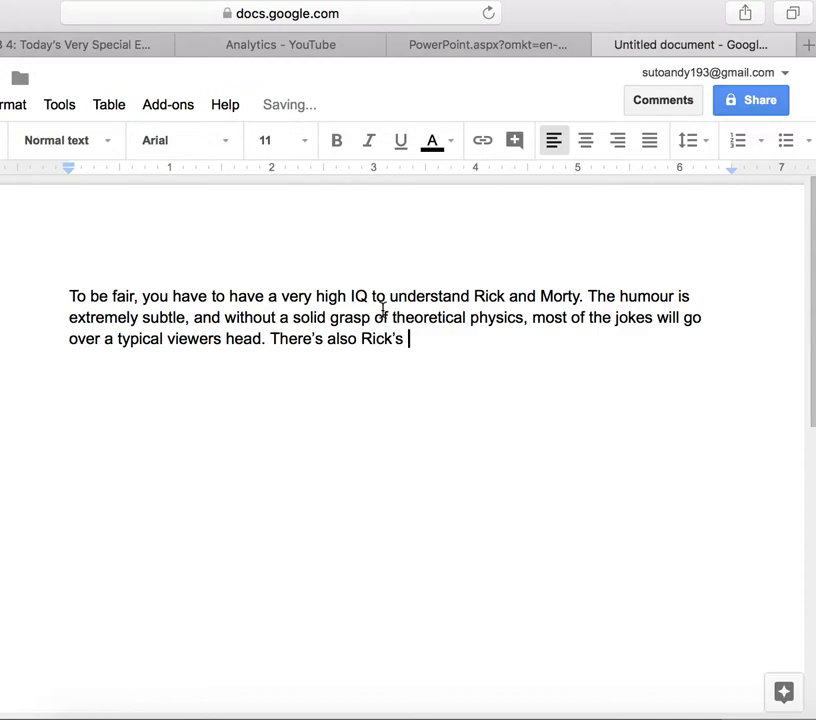
pyautogui.press('BackSpace')
pyautogui.write('nihlis')
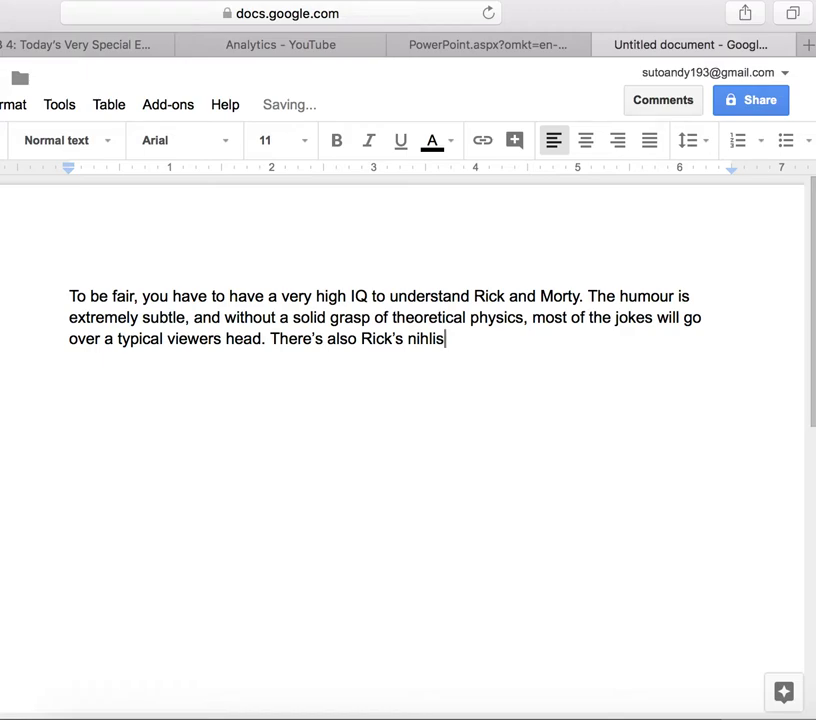
pyautogui.write('t')
pyautogui.press('BackSpace')
pyautogui.press('BackSpace')
pyautogui.write('stic out')
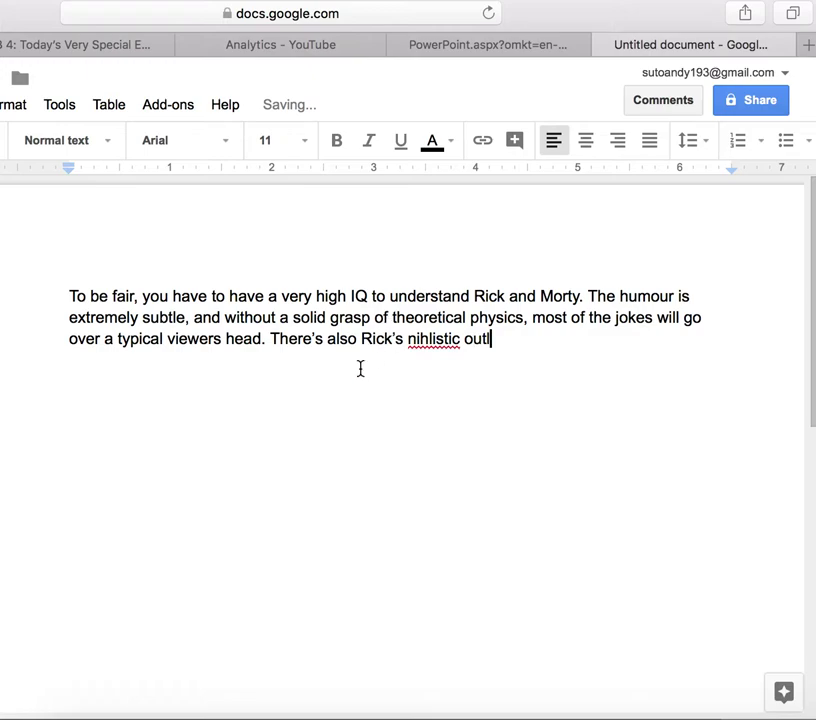
pyautogui.rightClick(433, 338)
pyautogui.click(492, 266)
pyautogui.click(508, 337)
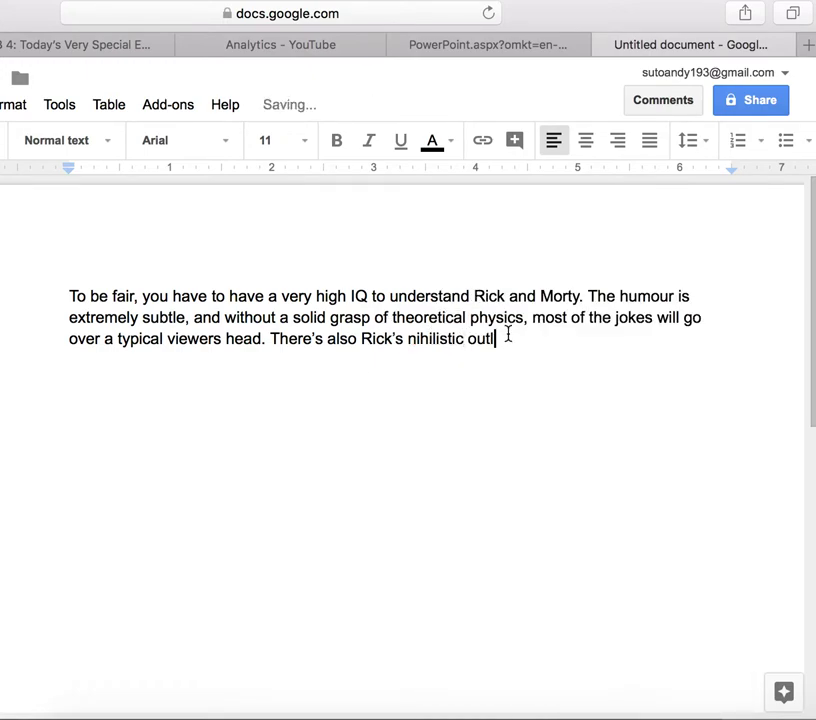
pyautogui.write('ook, which is ')
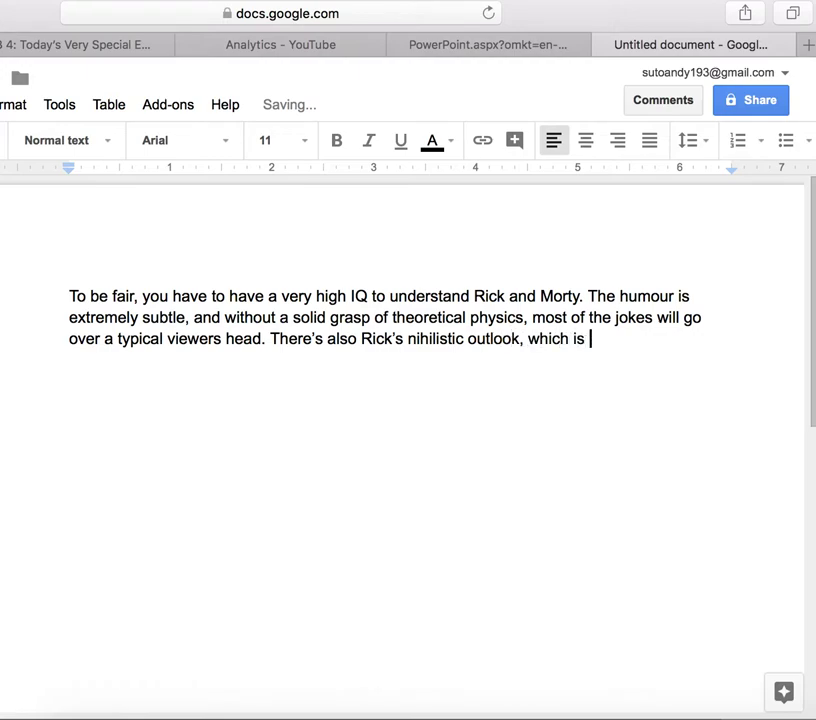
pyautogui.write('def')
pyautogui.write('tly wove')
pyautogui.write('n charac')
pyautogui.write('terisatio')
pyautogui.write('n- ')
pyautogui.write('his personal')
pyautogui.write(' phu')
pyautogui.write('ilosophy ')
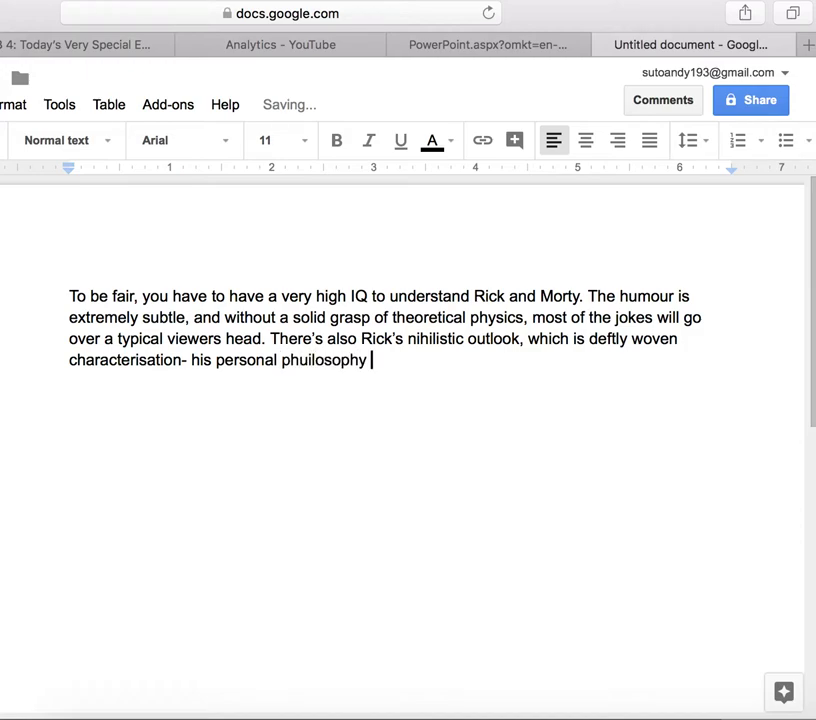
pyautogui.write('draws h')
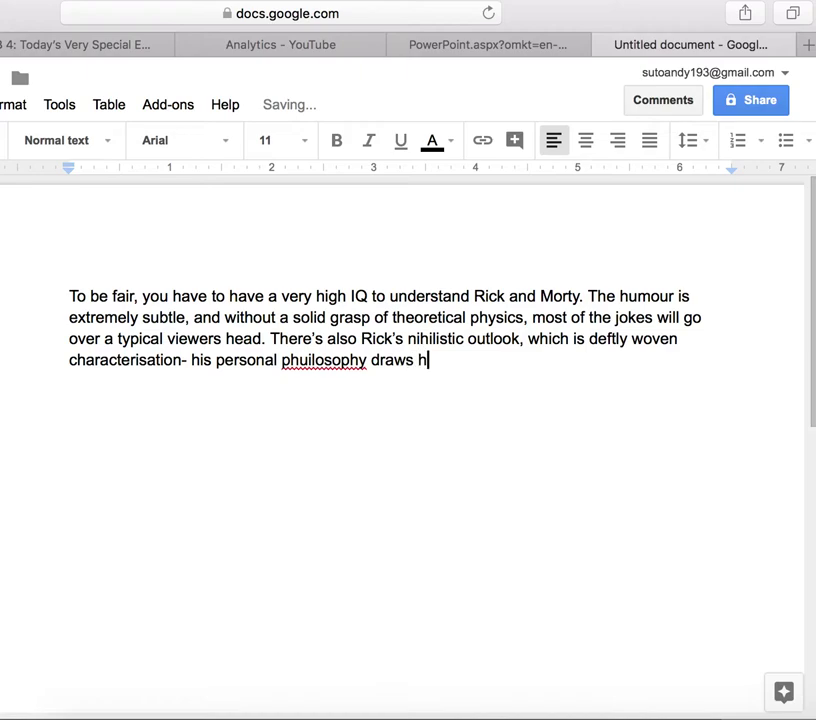
pyautogui.write('a')
# - Correct 'philosophy' and add 'draws heavily from Narodnaya Volya literature, for instance'
pyautogui.rightClick(311, 359)
pyautogui.click(372, 258)
pyautogui.click(475, 360)
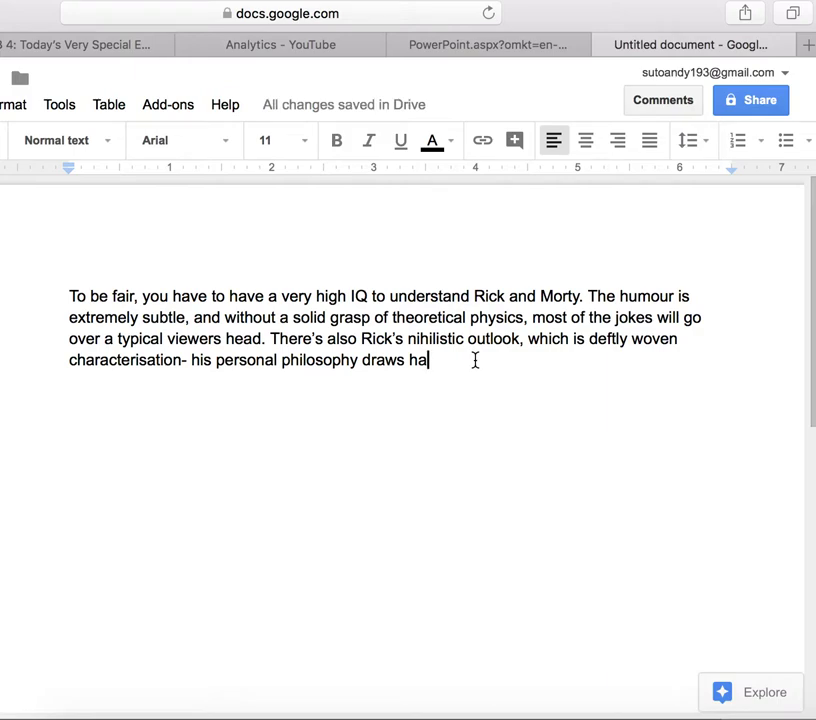
pyautogui.press('BackSpace')
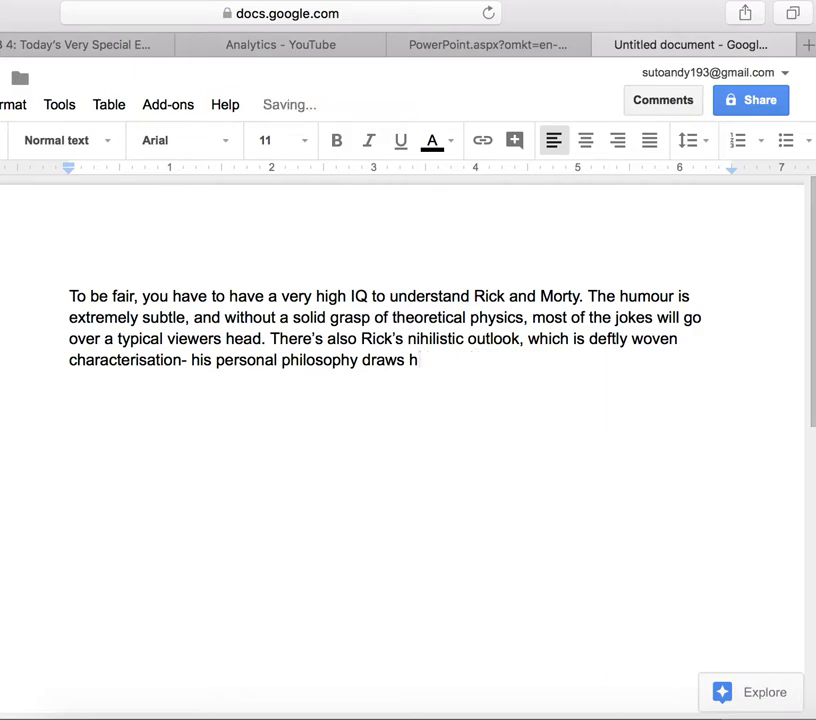
pyautogui.write('eavily')
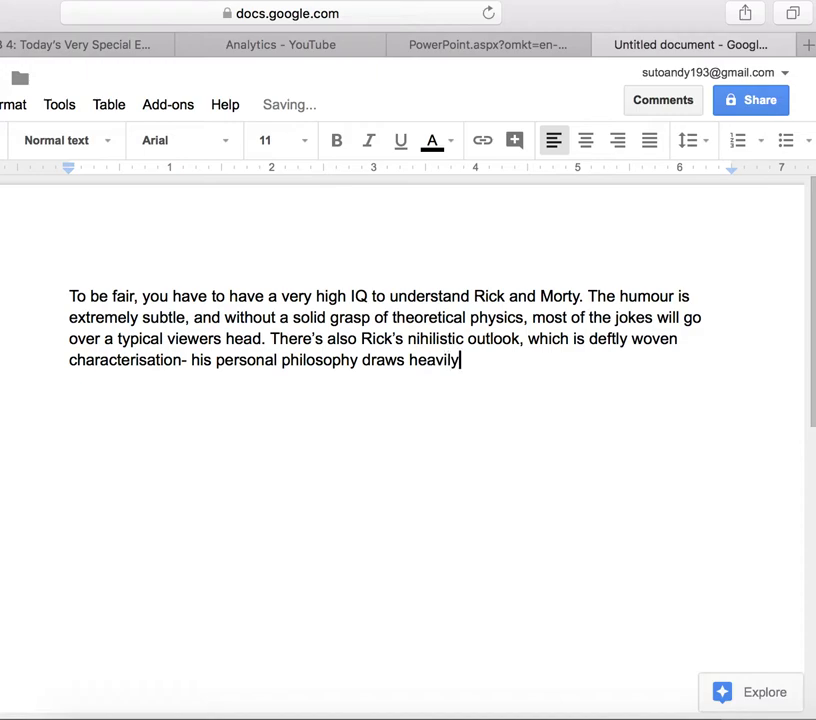
pyautogui.write(' from nar')
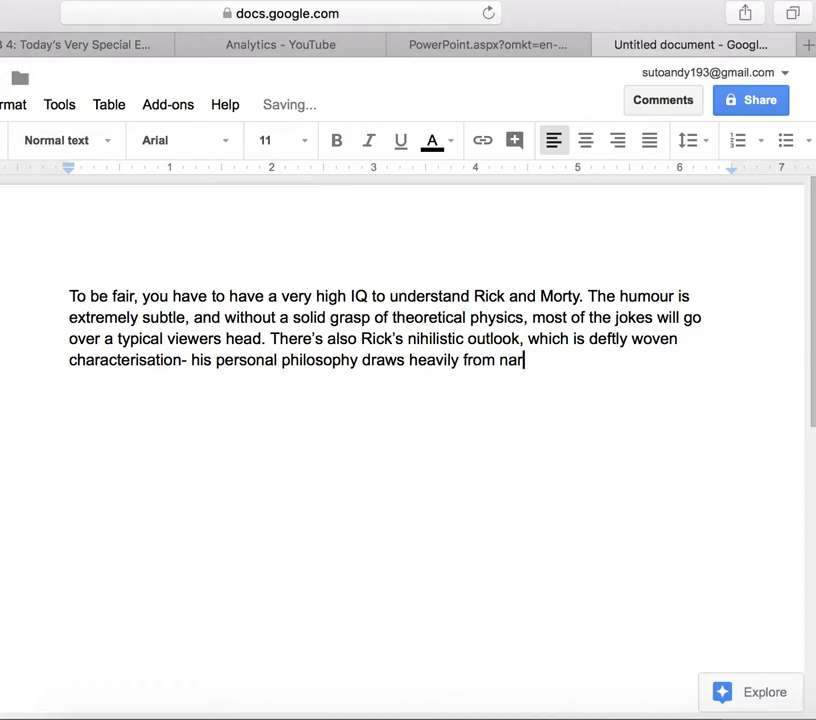
pyautogui.press('BackSpace')
pyautogui.press('BackSpace')
pyautogui.press('BackSpace')
pyautogui.write('Narodnaya v')
pyautogui.press('BackSpace')
pyautogui.write('Vol')
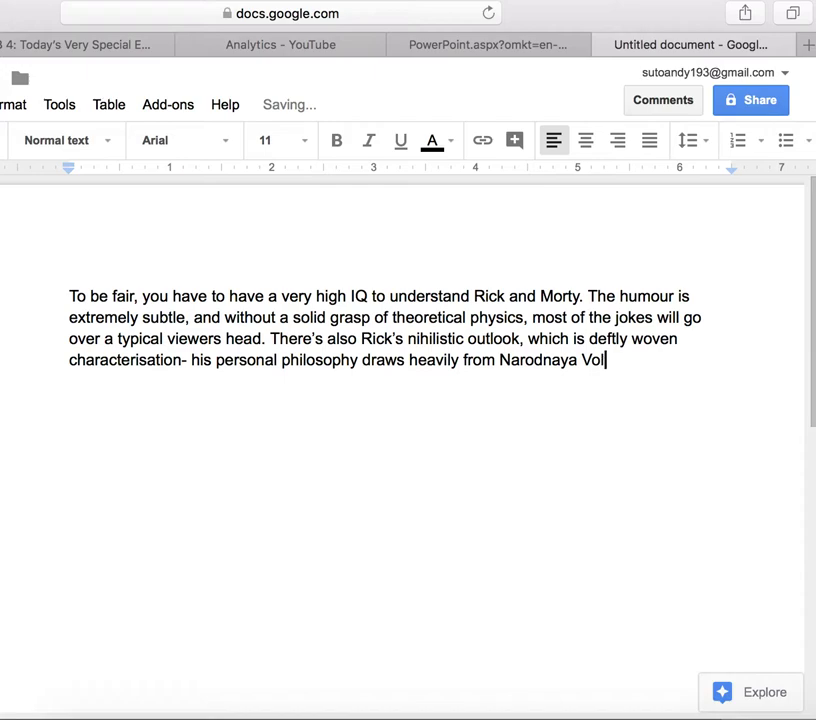
pyautogui.write('ya litera')
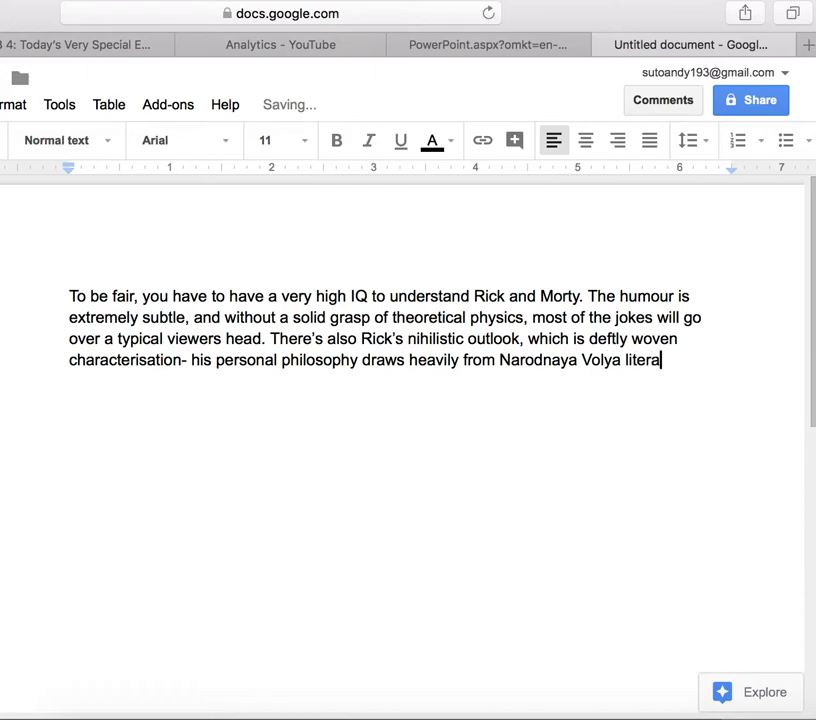
pyautogui.write('ture, fo')
pyautogui.press('BackSpace')
pyautogui.press('BackSpace')
pyautogui.press('BackSpace')
pyautogui.write(', for instance,')
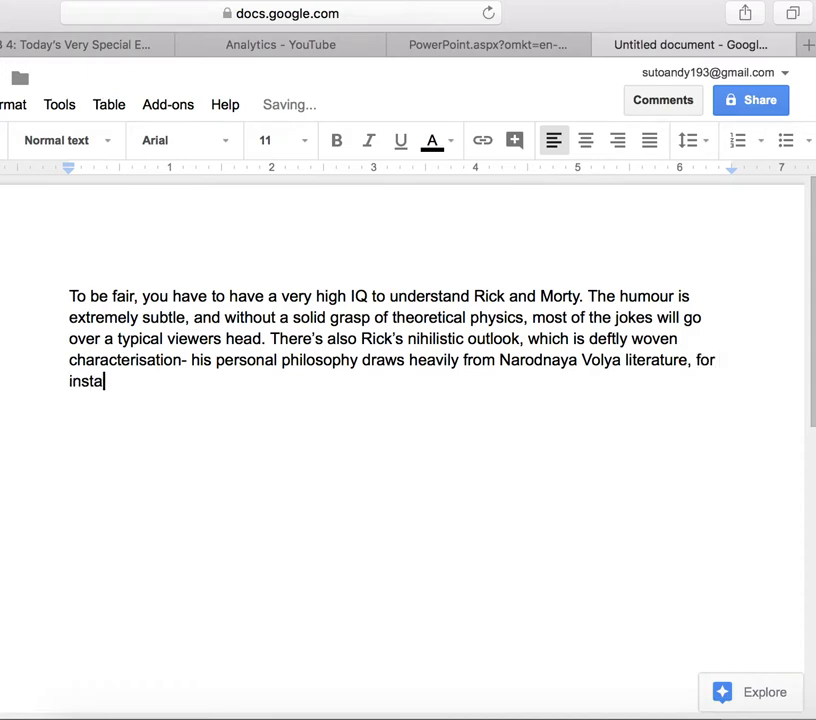
pyautogui.press('BackSpace')
pyautogui.press('BackSpace')
# - Add 'The fans understand this stuff; they have the intellectual capacity to truly appreciate', fixing typos
pyautogui.write('. The fans')
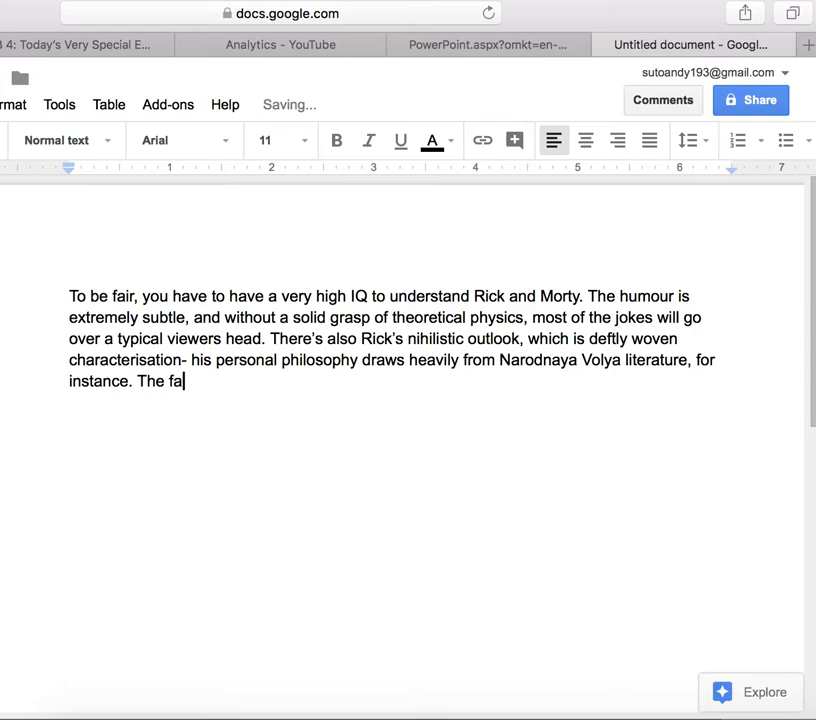
pyautogui.press('BackSpace')
pyautogui.press('BackSpace')
pyautogui.press('BackSpace')
pyautogui.write('a')
pyautogui.press('BackSpace')
pyautogui.write('ns under')
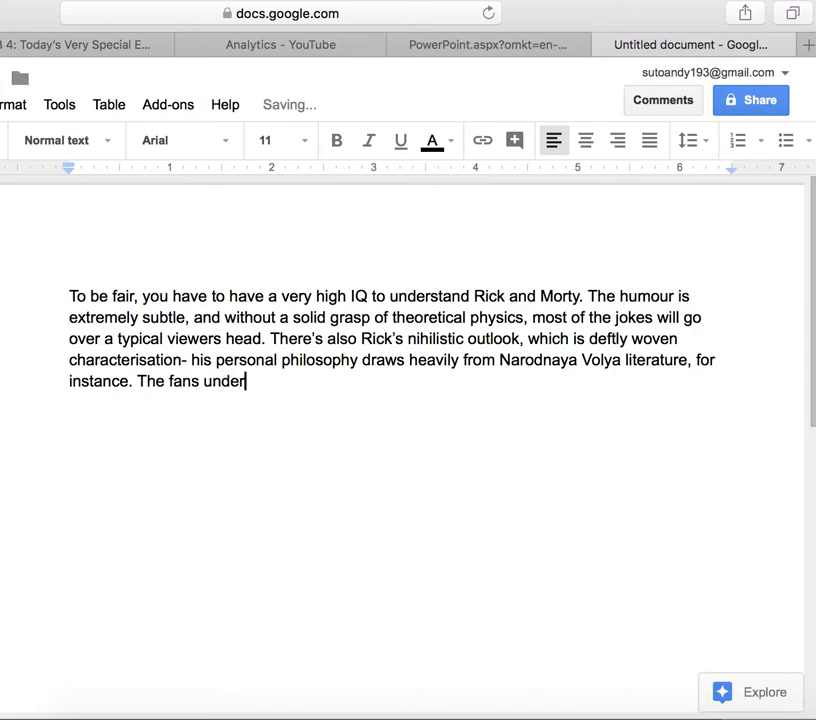
pyautogui.write('stand this st')
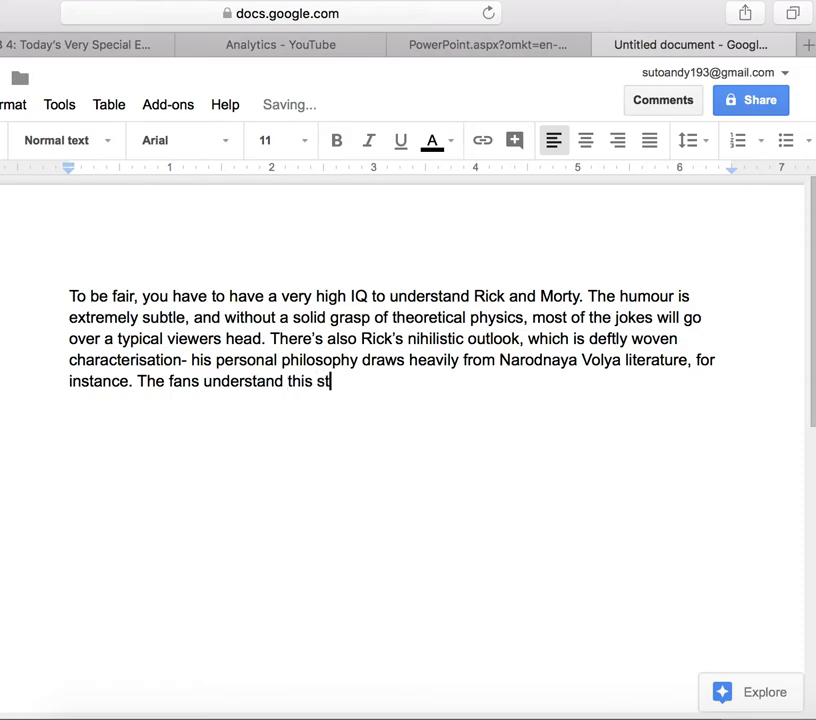
pyautogui.write('uff; they')
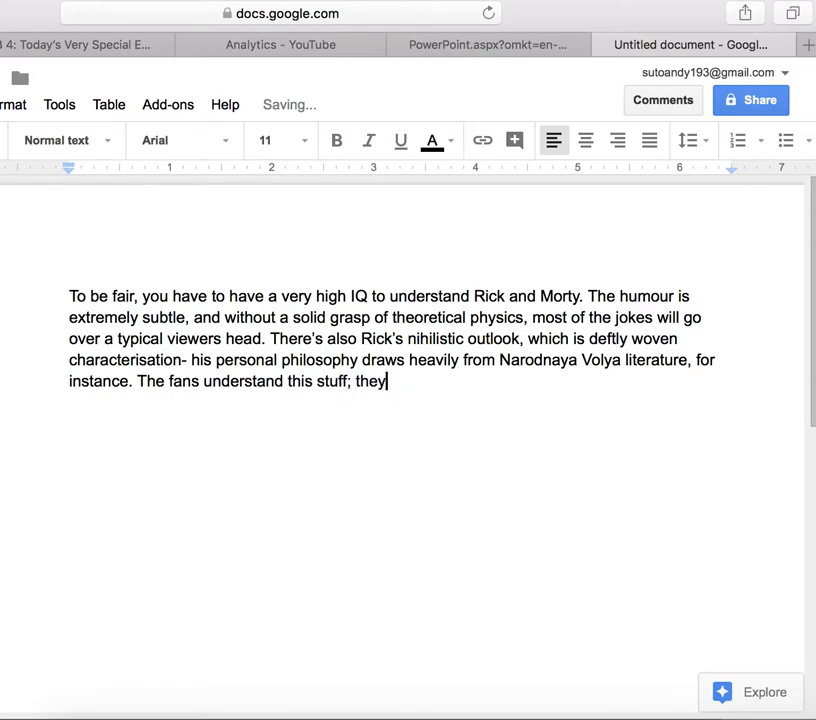
pyautogui.write(' have the int')
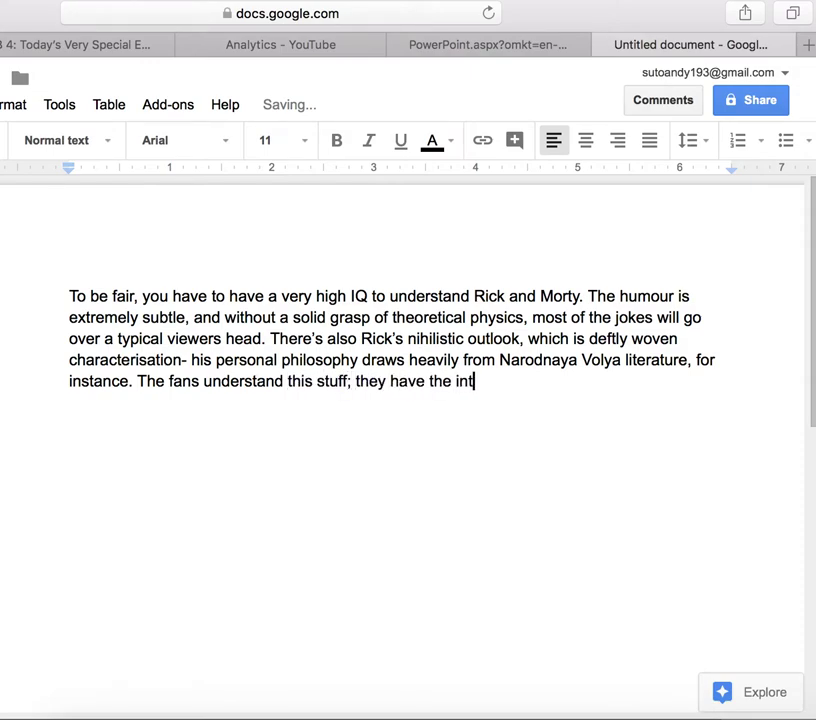
pyautogui.write('ellecutal')
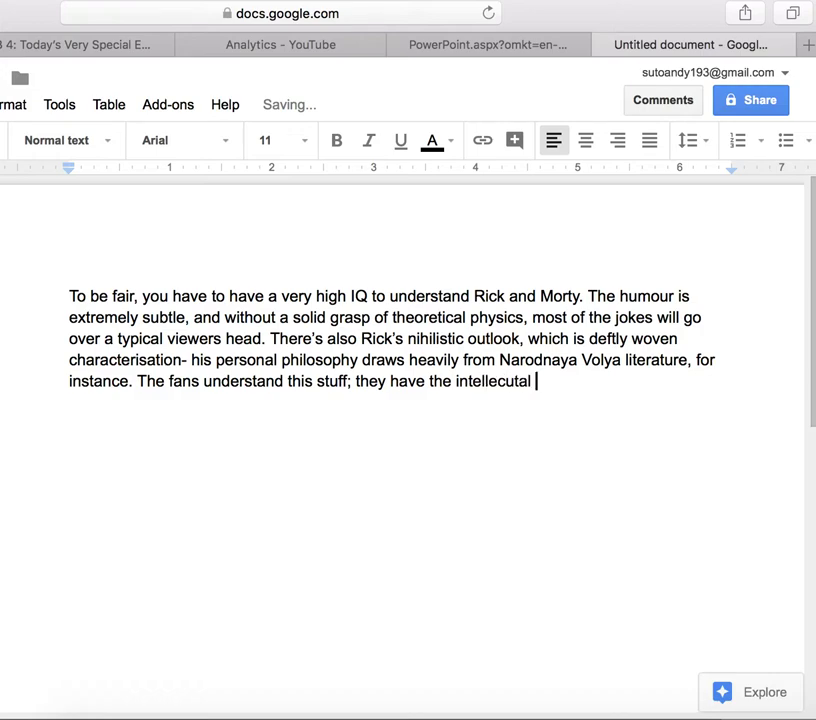
pyautogui.press('BackSpace')
pyautogui.press('BackSpace')
pyautogui.press('BackSpace')
pyautogui.press('BackSpace')
pyautogui.press('BackSpace')
pyautogui.write('tual')
pyautogui.write(' this')
pyautogui.press('BackSpace')
pyautogui.press('BackSpace')
pyautogui.press('BackSpace')
pyautogui.press('BackSpace')
pyautogui.write('capacity to')
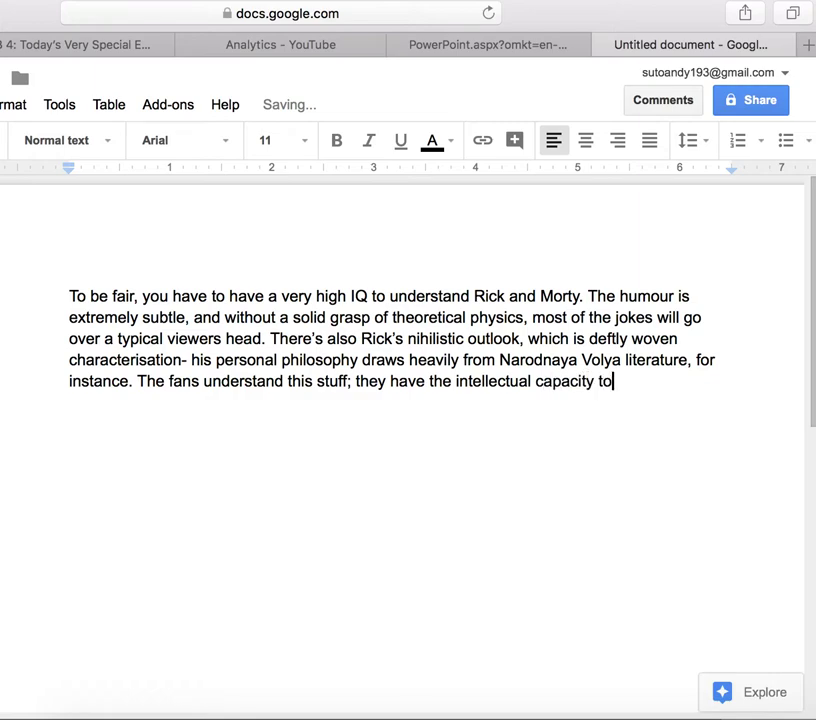
pyautogui.write(' truly appr')
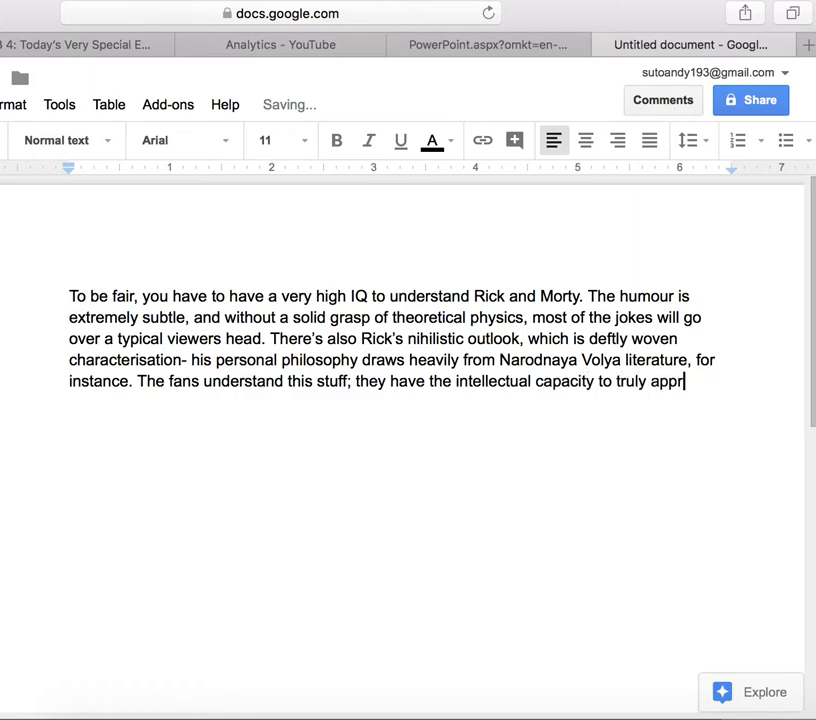
pyautogui.write('eciate')
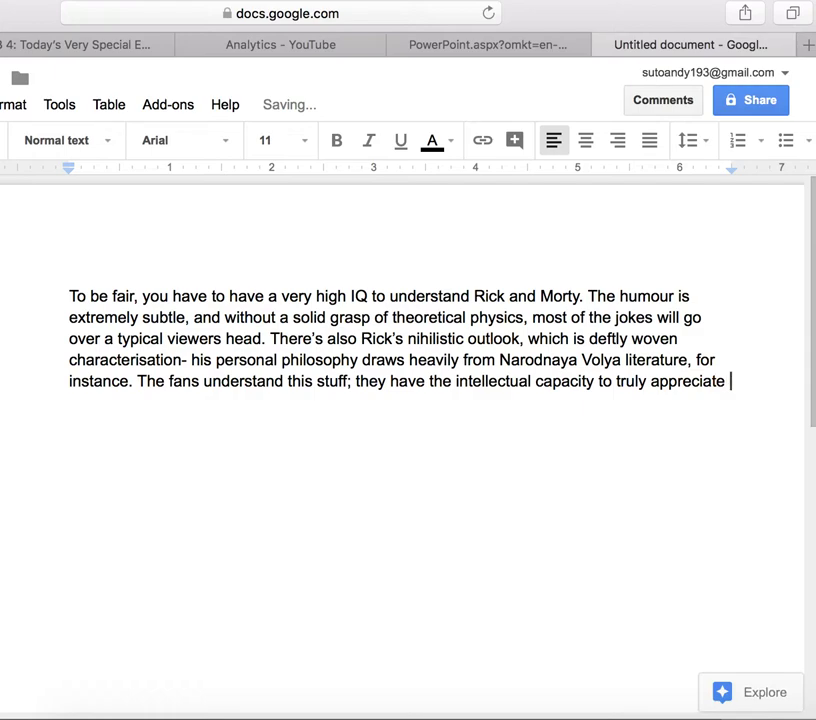
# - Continue with 'the depth of these jokes, to realise that they're not just funny- they'
pyautogui.write('they h')
pyautogui.write('a')
pyautogui.press('BackSpace')
pyautogui.write('de')
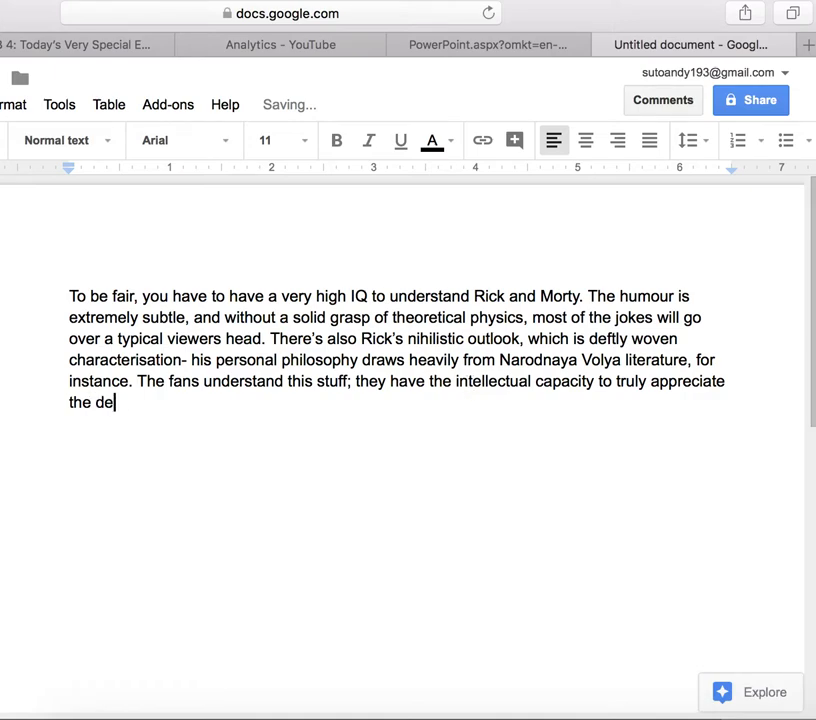
pyautogui.write('pth of th')
pyautogui.press('BackSpace')
pyautogui.write('these')
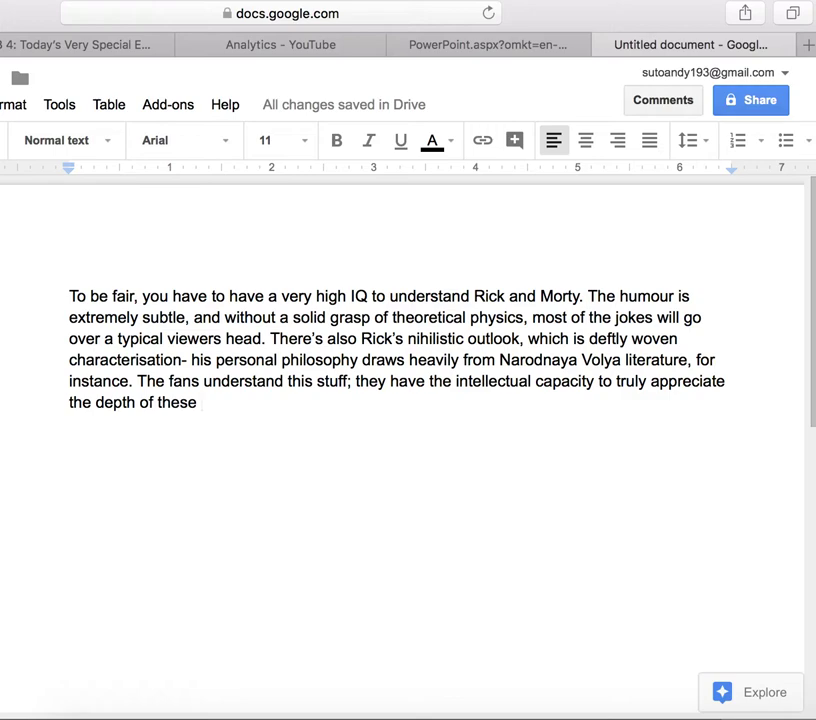
pyautogui.write('d')
pyautogui.press('BackSpace')
pyautogui.write('jokes, to ')
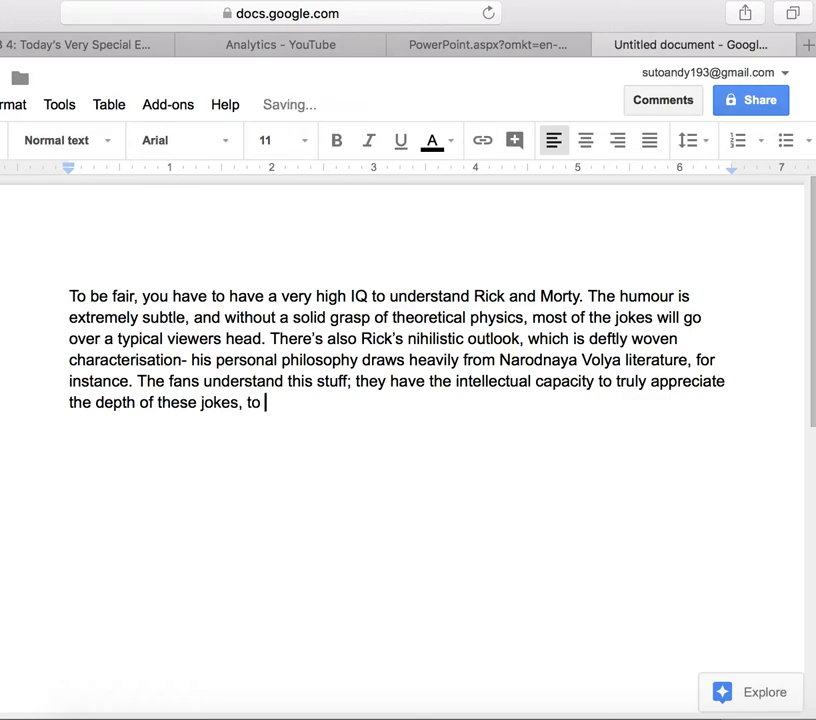
pyautogui.write('realise th')
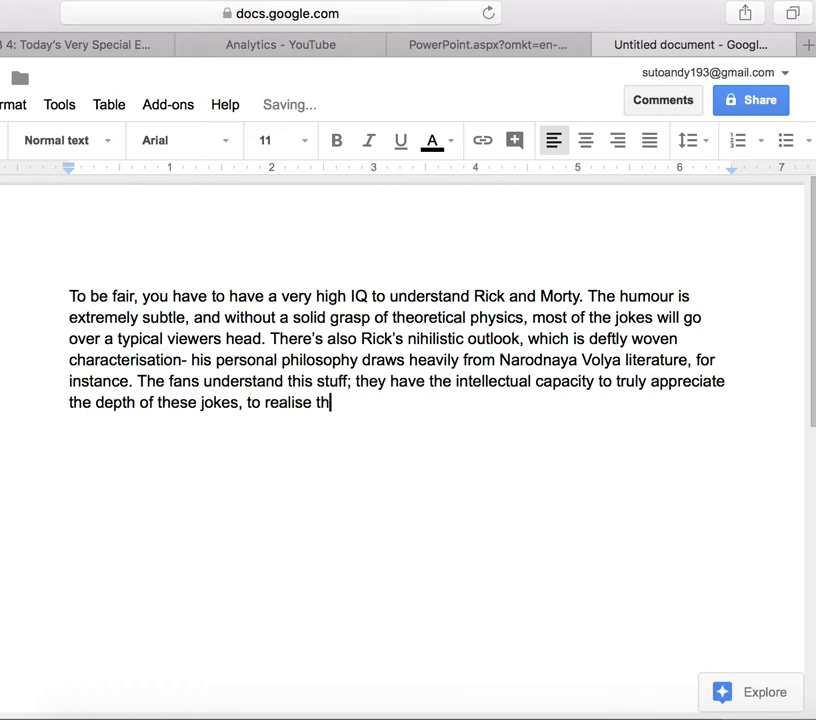
pyautogui.write("at they're nio")
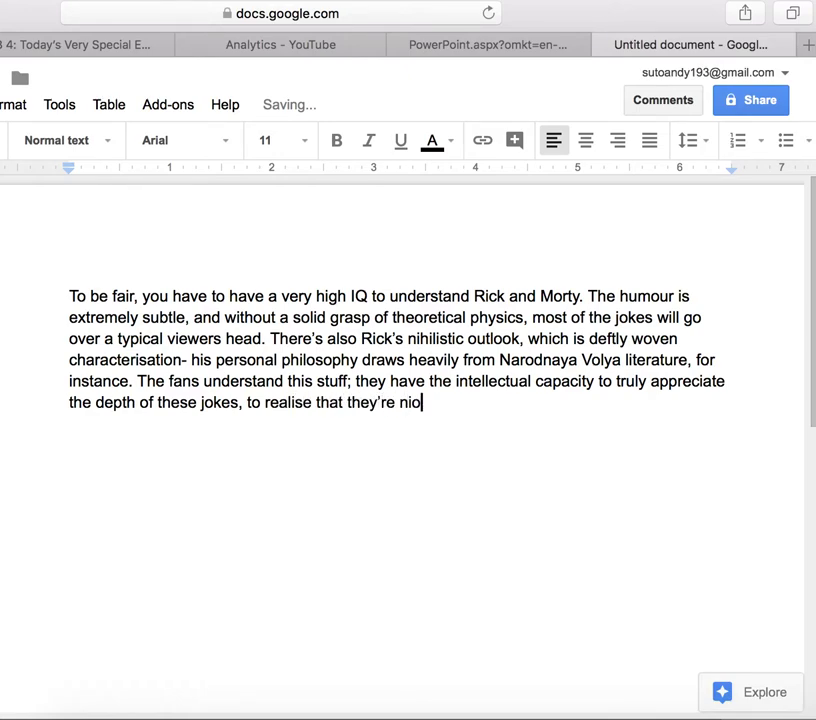
pyautogui.press('BackSpace')
pyautogui.press('BackSpace')
pyautogui.write('ot just funny- they')
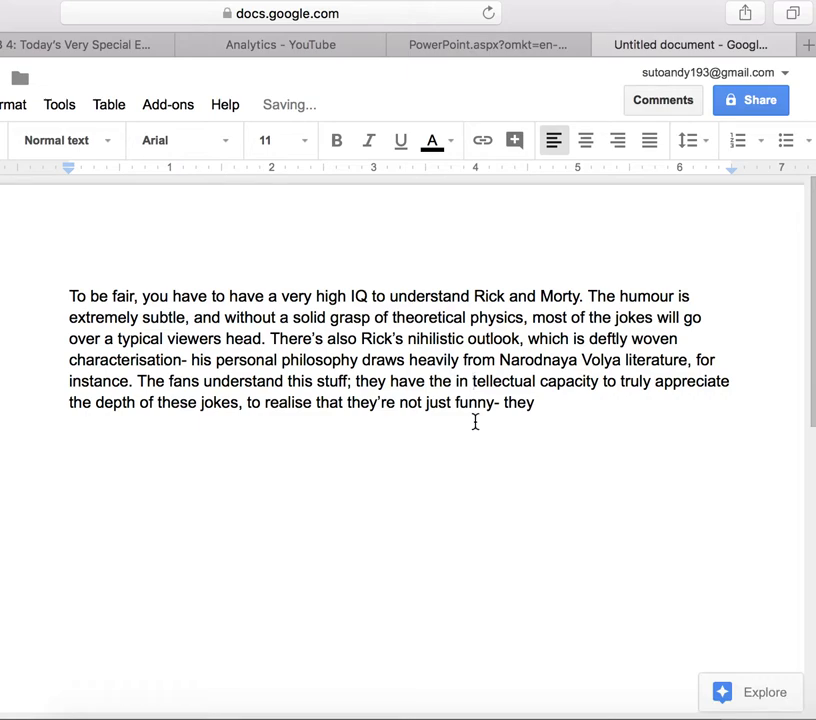
# - Rejoin the split word 'intellectual' and return to the end of the paragraph
pyautogui.click(540, 403)
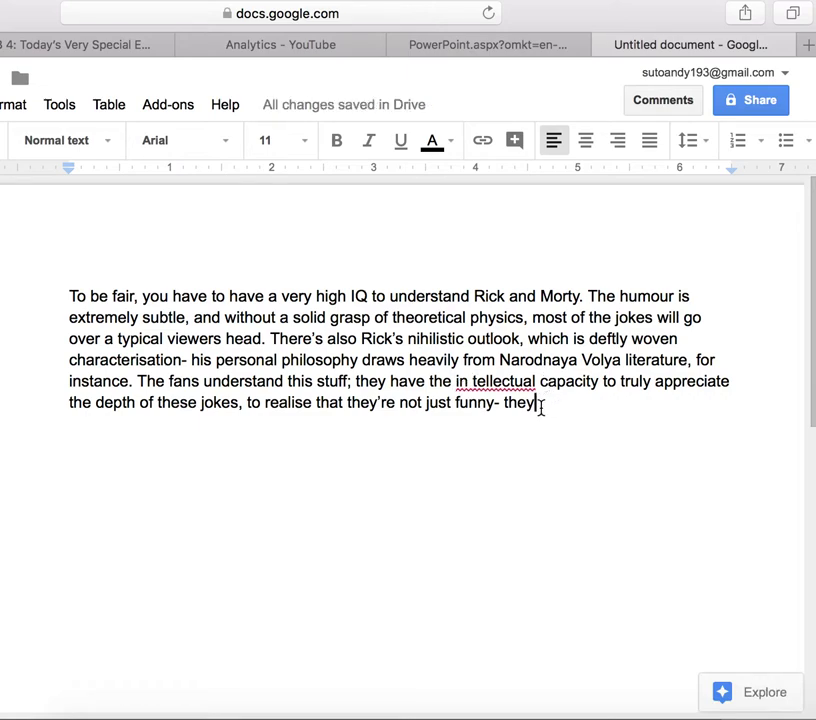
pyautogui.click(472, 381)
pyautogui.press('BackSpace')
pyautogui.moveTo(538, 403); pyautogui.dragTo(552, 413)
pyautogui.click(543, 403)
# - Add 'say something deep about LIFE.' with LIFE in capitals, and begin 'As a consequences'
pyautogui.write('say someht')
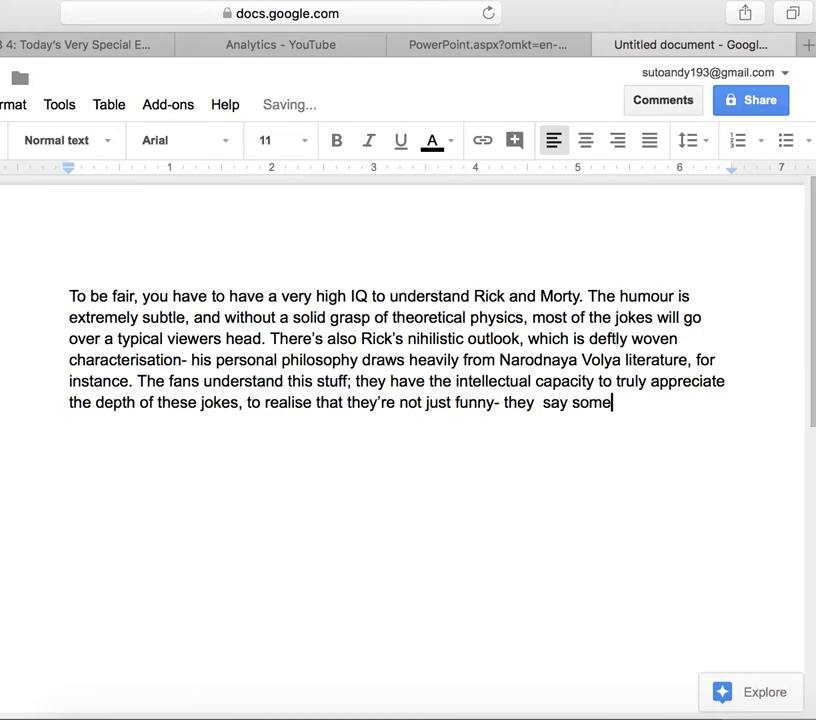
pyautogui.press('BackSpace')
pyautogui.press('BackSpace')
pyautogui.write('thing deep baoit')
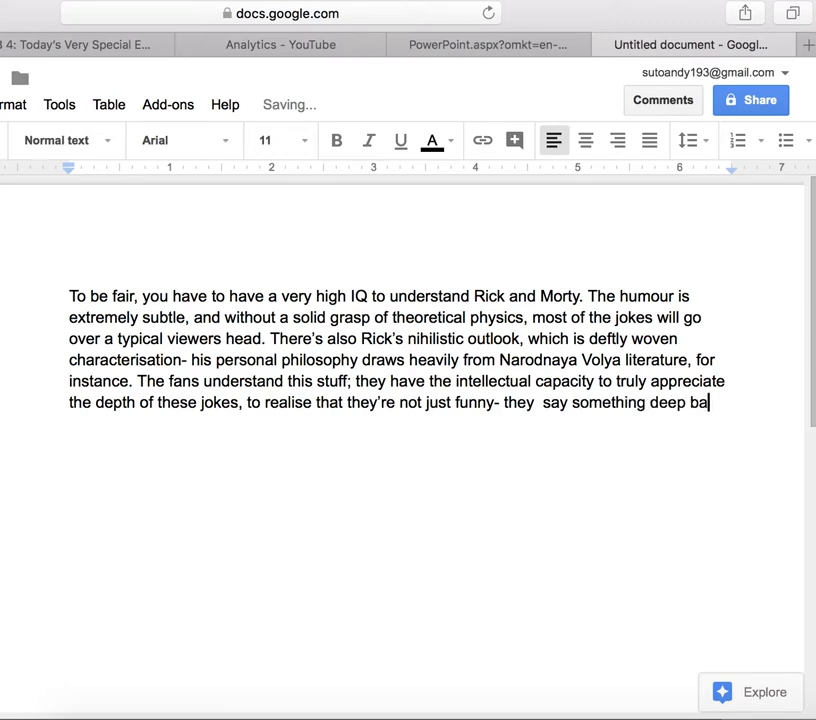
pyautogui.press('BackSpace')
pyautogui.press('BackSpace')
pyautogui.press('BackSpace')
pyautogui.press('BackSpace')
pyautogui.press('BackSpace')
pyautogui.write('about ')
pyautogui.write('life')
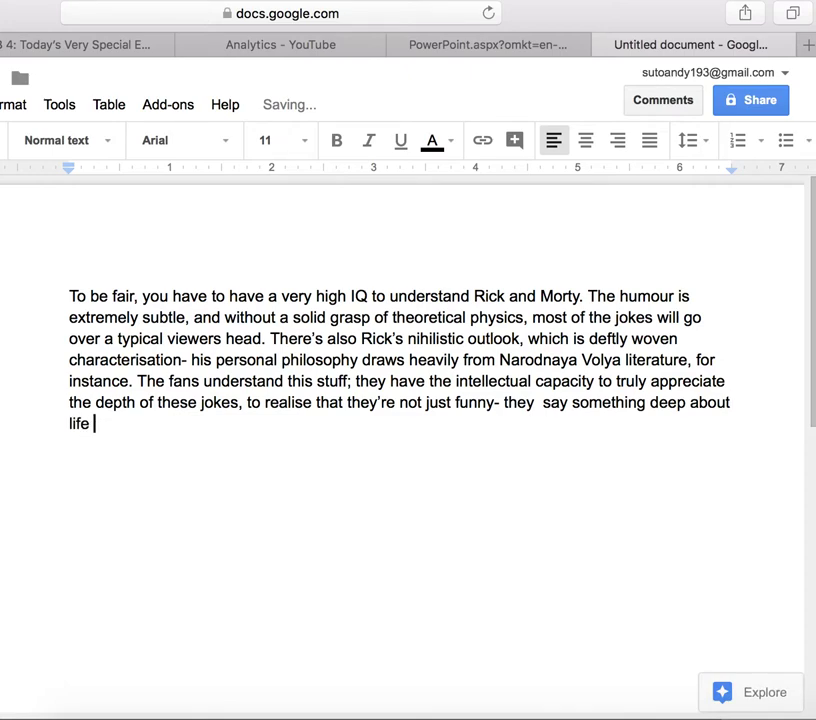
pyautogui.write('.')
pyautogui.press('BackSpace')
pyautogui.press('BackSpace')
pyautogui.press('BackSpace')
pyautogui.press('BackSpace')
pyautogui.press('BackSpace')
pyautogui.write('LL')
pyautogui.press('BackSpace')
pyautogui.write('IFE. ')
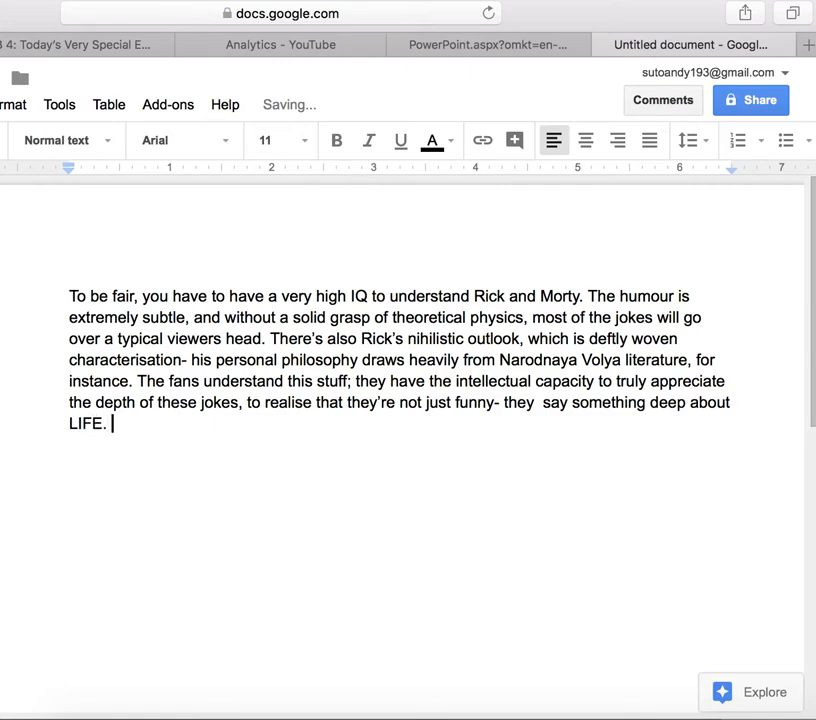
pyautogui.write('As a con')
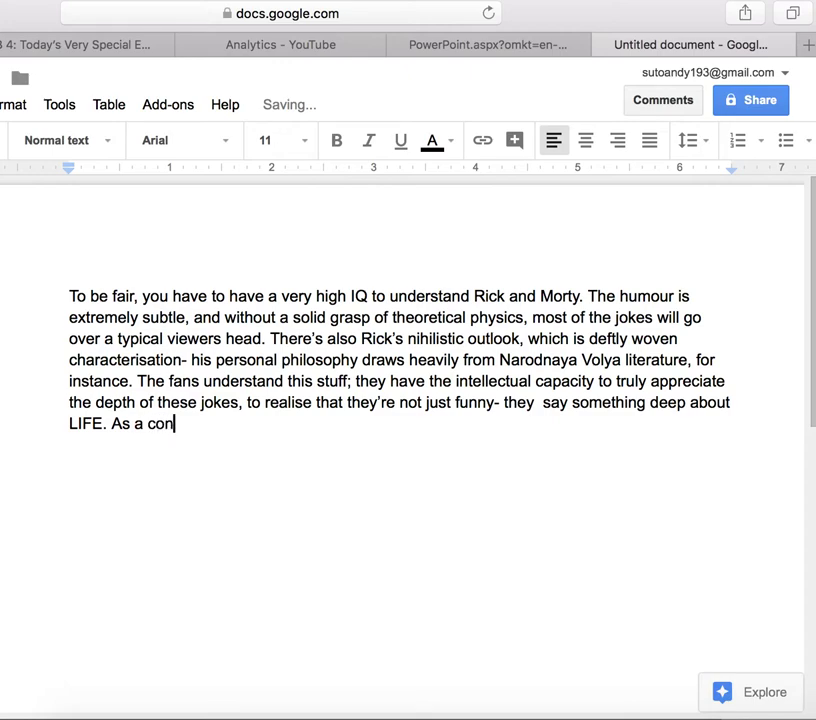
pyautogui.write('sequences')
# - Continue 'people who dislike Rick & Morty truly ARE idiots- of course they wouldn't appreciate, for instance'
pyautogui.press('BackSpace')
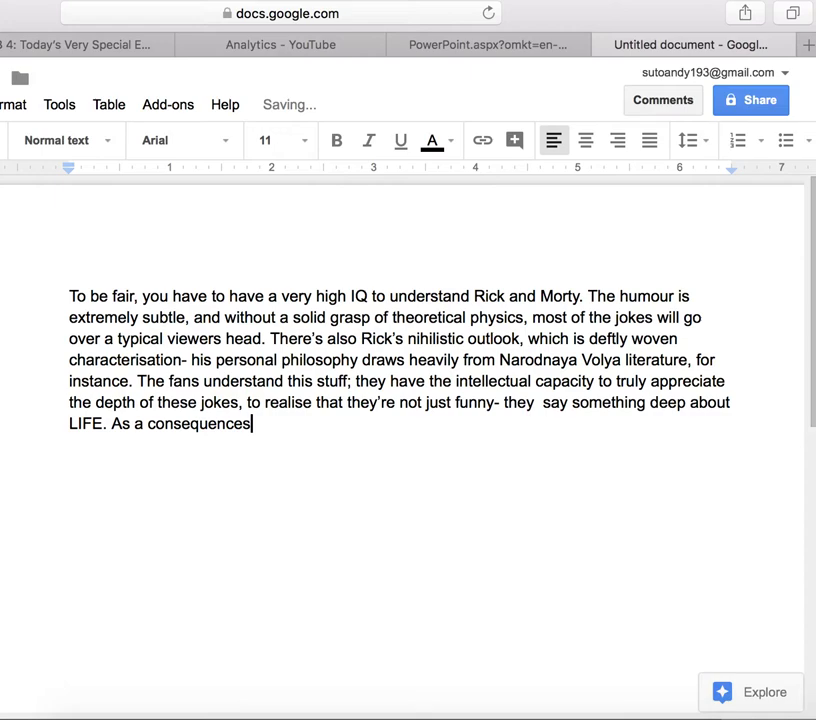
pyautogui.write('people')
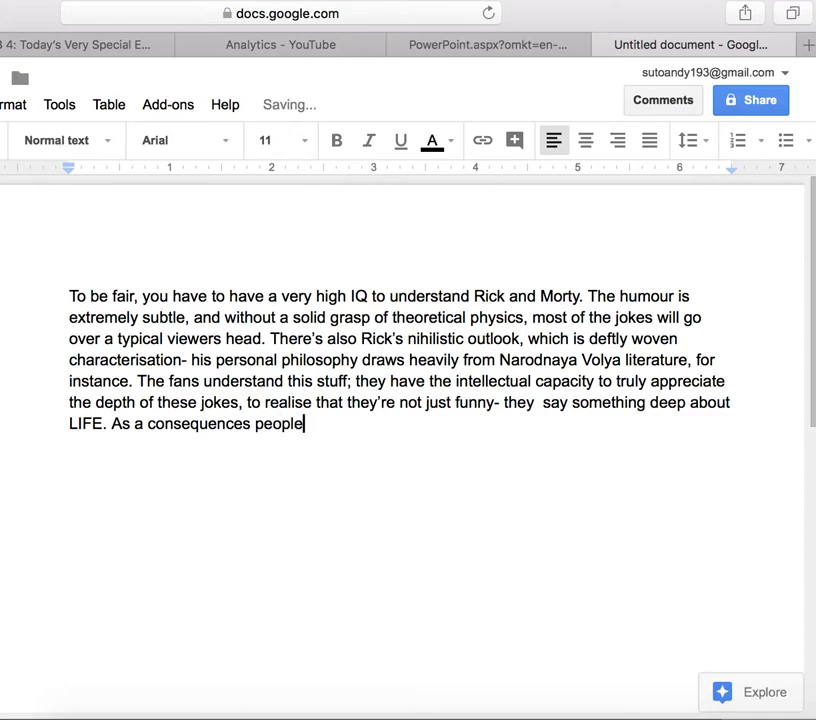
pyautogui.write(' who dislike r')
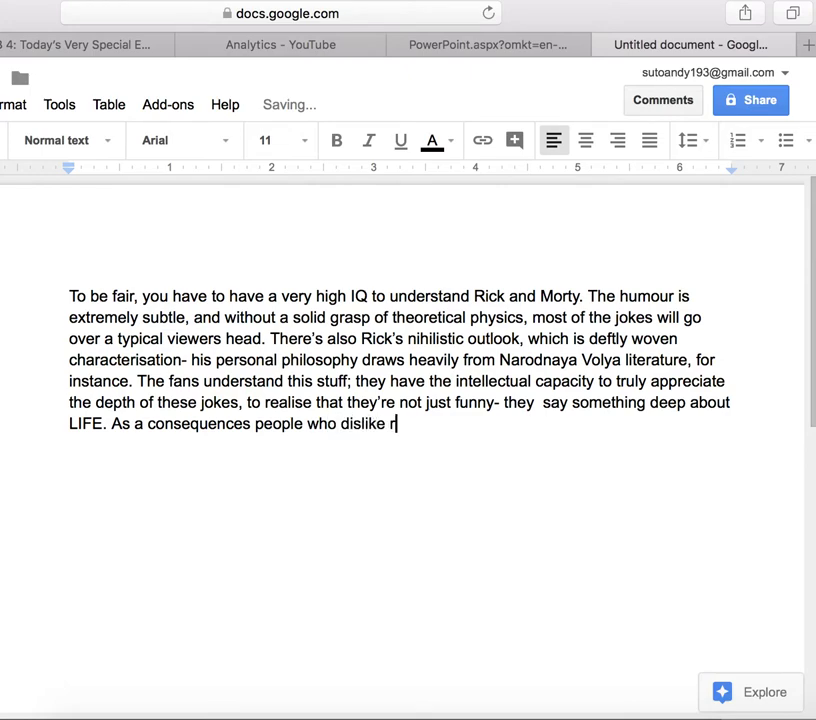
pyautogui.press('BackSpace')
pyautogui.write('Rick & Morty truly ARE idiots')
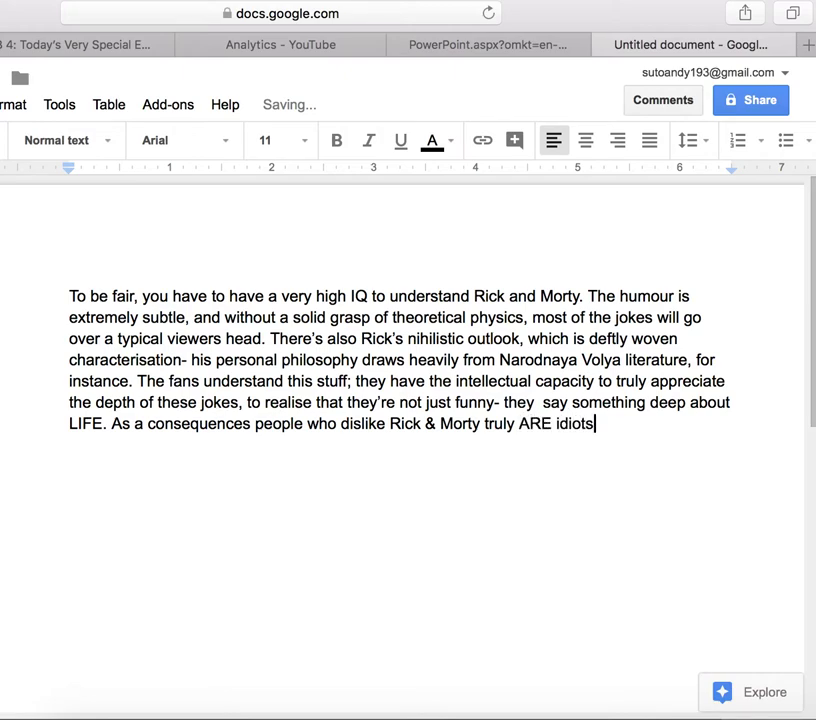
pyautogui.write('- ch')
pyautogui.press('BackSpace')
pyautogui.press('BackSpace')
pyautogui.write('of course ')
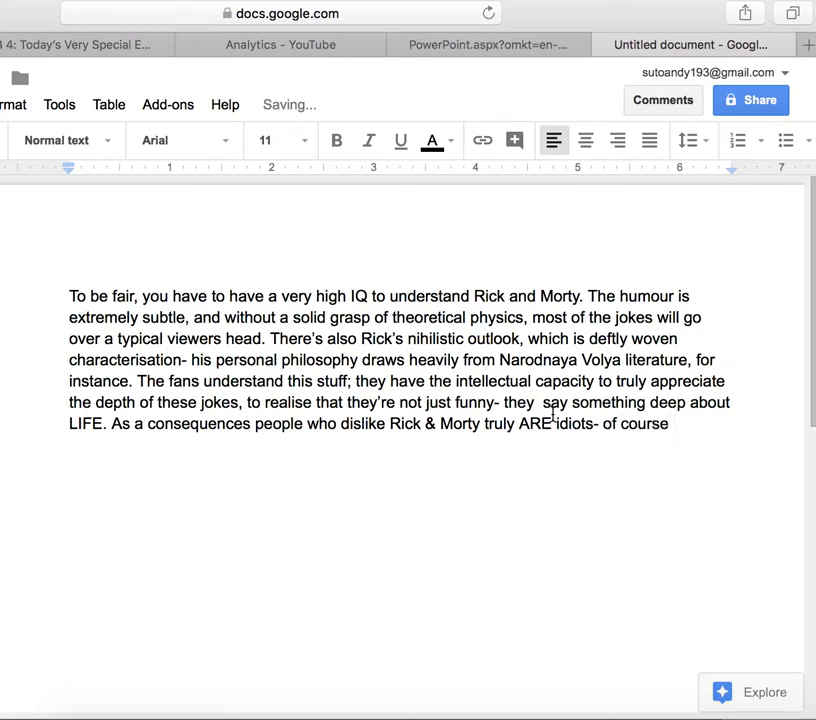
pyautogui.write('they wouldn')
pyautogui.write("'t apprec")
pyautogui.write('iate')
pyautogui.write(', for instanc')
pyautogui.write('e the')
pyautogui.press('BackSpace')
pyautogui.press('BackSpace')
pyautogui.press('BackSpace')
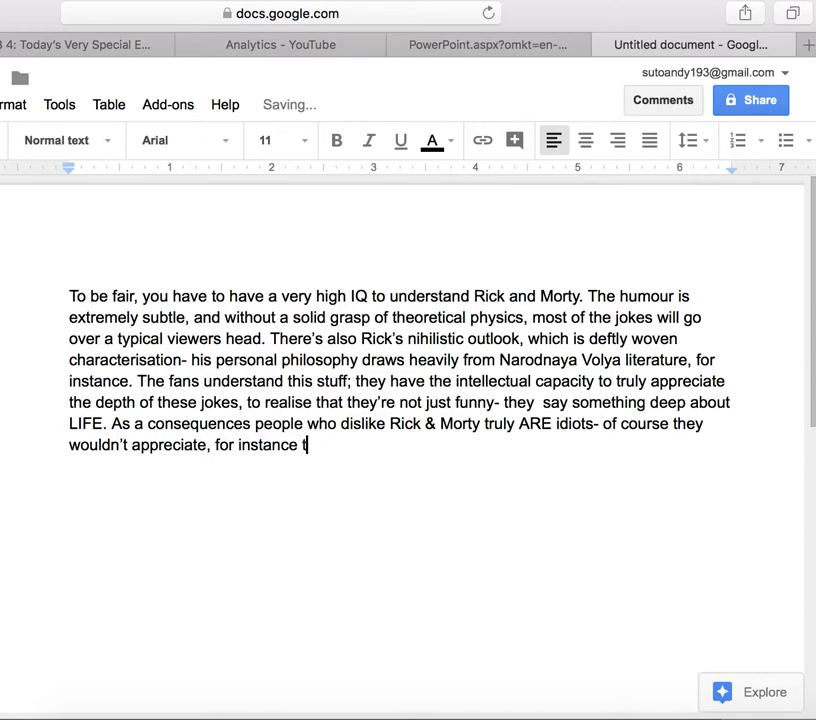
# - Add 'the humor in Rick's existential catchphrase, “Wubba Lubba dub Dub,”' as a cryptic reference to turgenev's
pyautogui.press('BackSpace')
pyautogui.press('BackSpace')
pyautogui.write('e, the humor ')
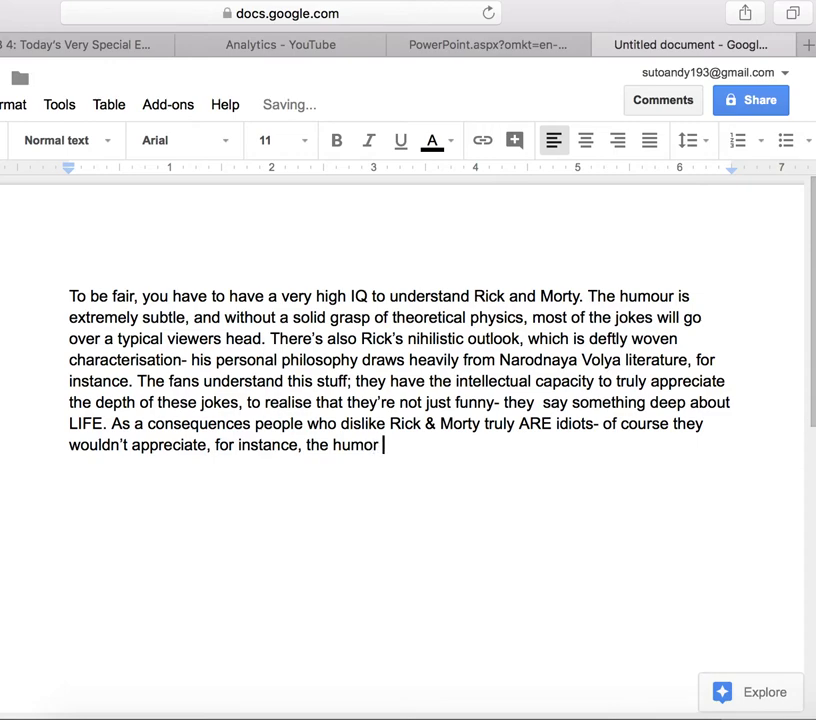
pyautogui.write('in')
pyautogui.press('BackSpace')
pyautogui.press('BackSpace')
pyautogui.write('n ru')
pyautogui.press('BackSpace')
pyautogui.press('BackSpace')
pyautogui.write('Ru')
pyautogui.press('BackSpace')
pyautogui.write("ick's existential catchp")
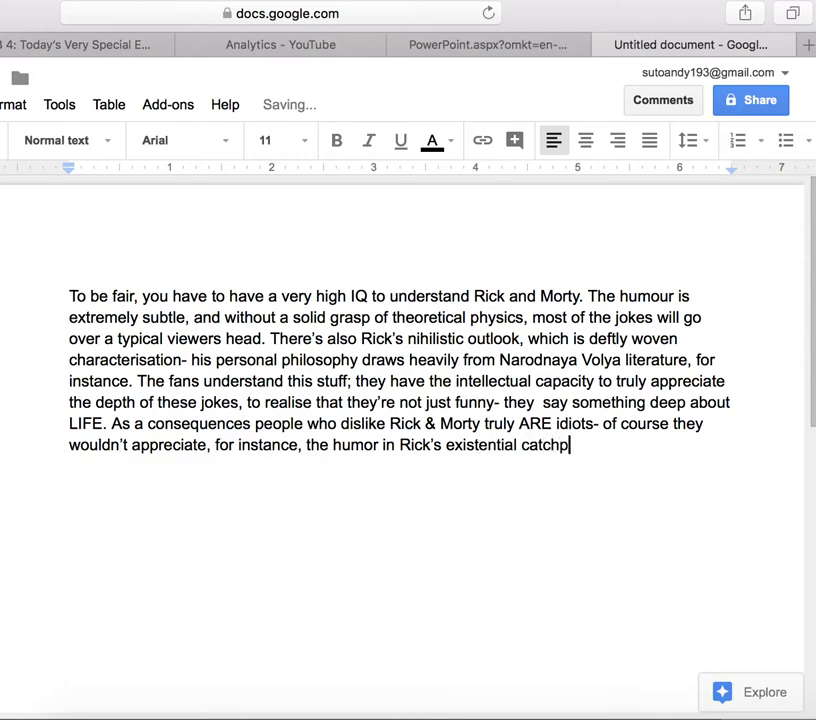
pyautogui.write('grase')
pyautogui.press('BackSpace')
pyautogui.press('BackSpace')
pyautogui.press('BackSpace')
pyautogui.press('BackSpace')
pyautogui.press('BackSpace')
pyautogui.write('hrase, "')
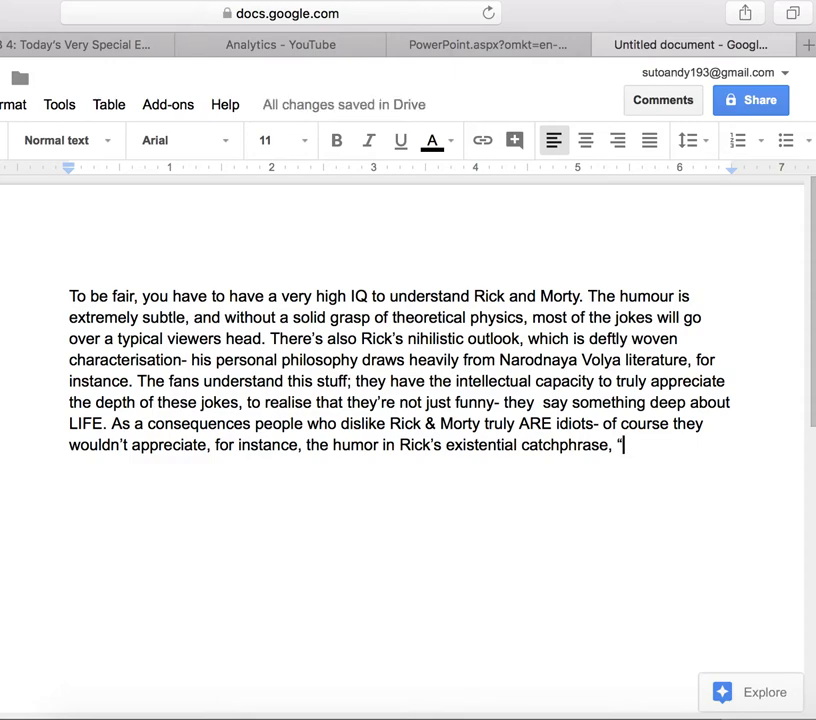
pyautogui.write('Wubba')
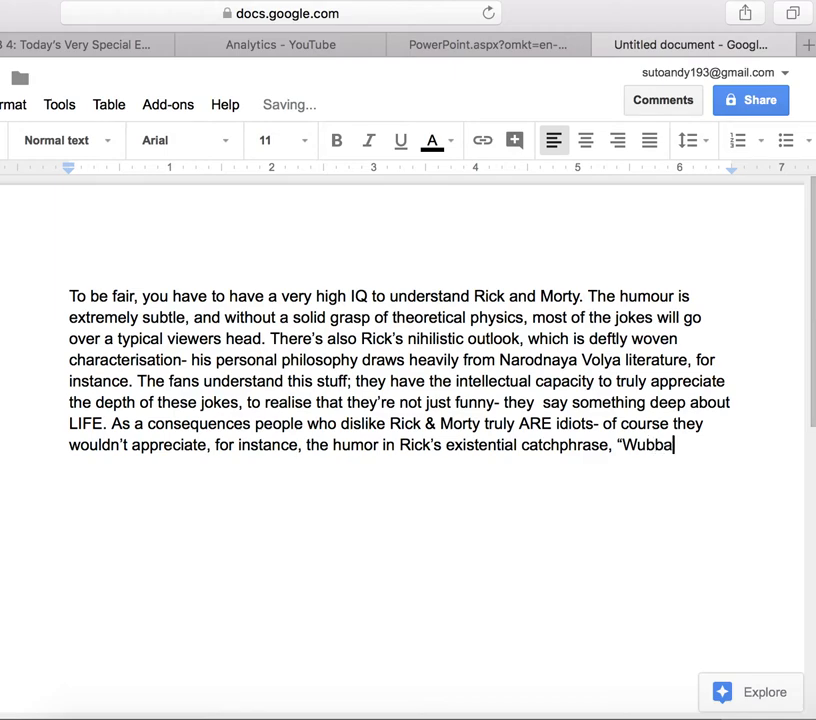
pyautogui.write(' Lubba ')
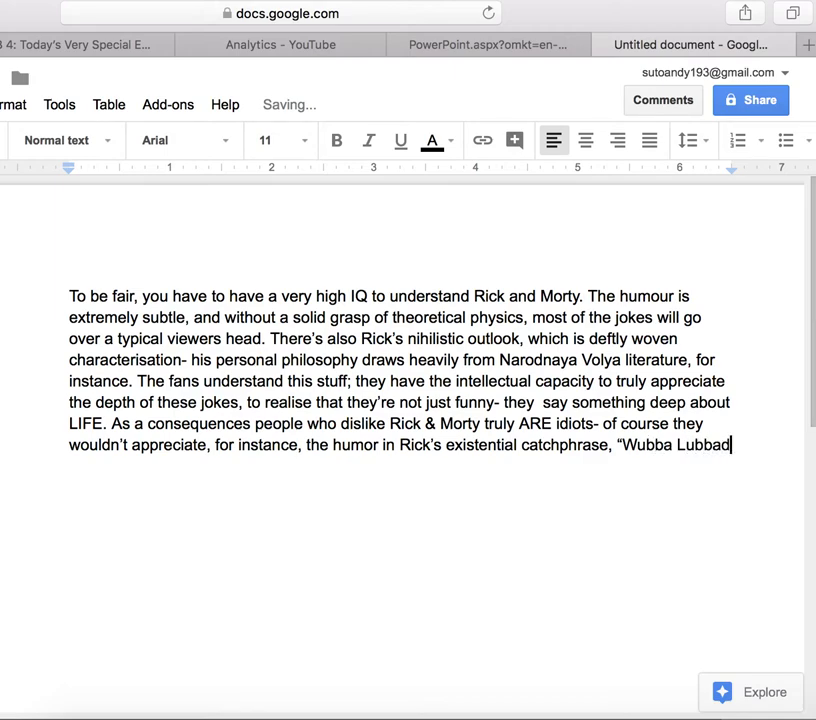
pyautogui.write('dub Dub')
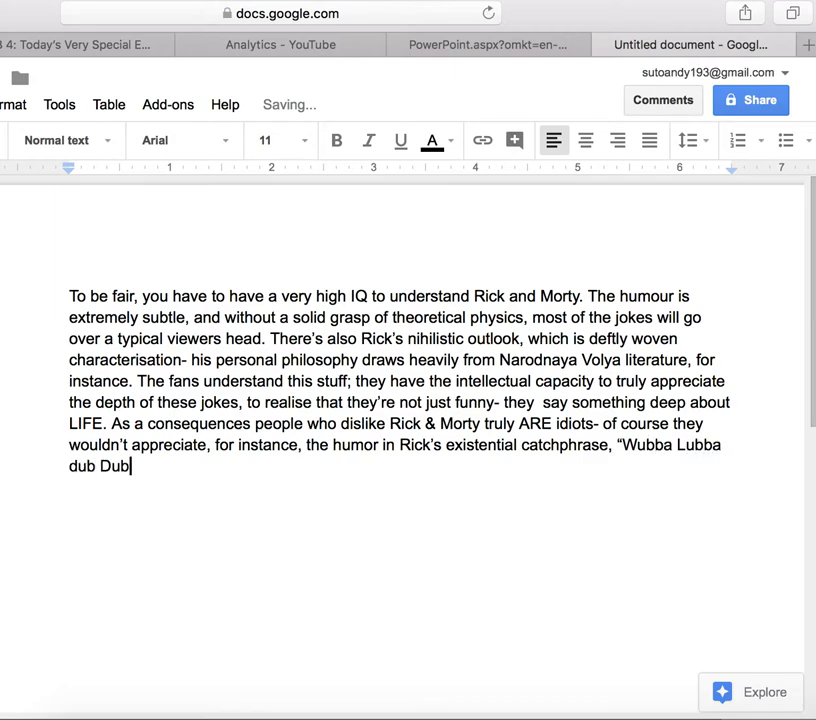
pyautogui.write(',” which ')
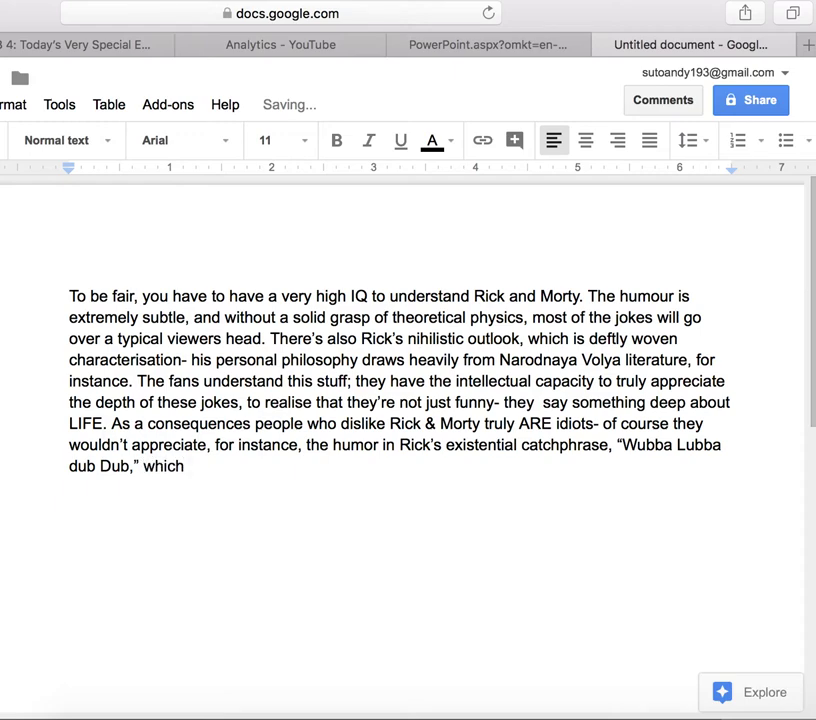
pyautogui.write('itself is')
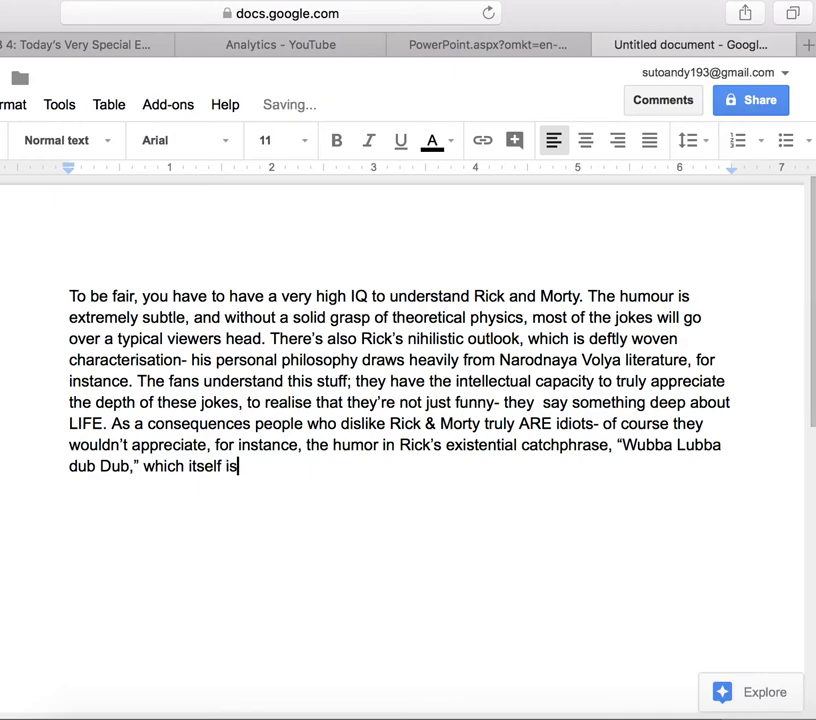
pyautogui.write(' a ')
pyautogui.write('c')
pyautogui.write('t')
pyautogui.write('yp')
pyautogui.write('tic')
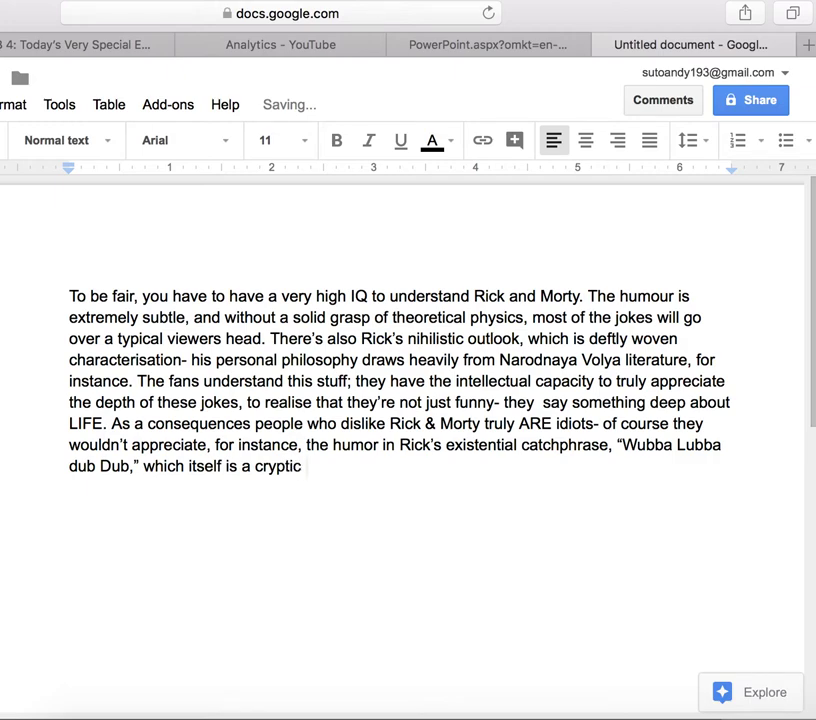
pyautogui.write(' referen')
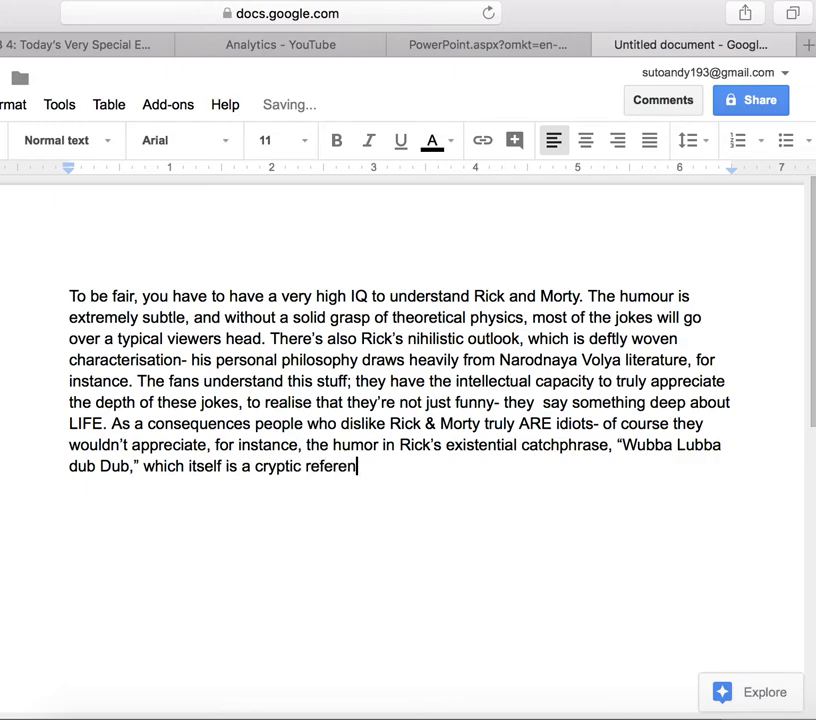
pyautogui.write('ce to turgenev')
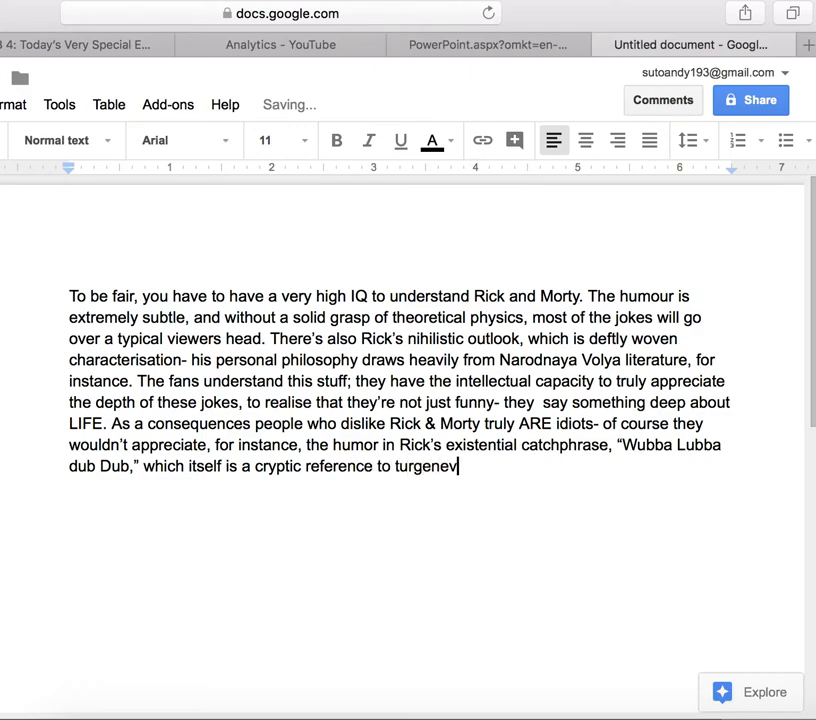
pyautogui.write("'s")
# - Capitalise 'Turgenev's' and add 'Russian epic Fathers and Sons.' to the sentence
pyautogui.click(396, 466)
pyautogui.press('BackSpace')
pyautogui.write('T')
pyautogui.click(491, 468)
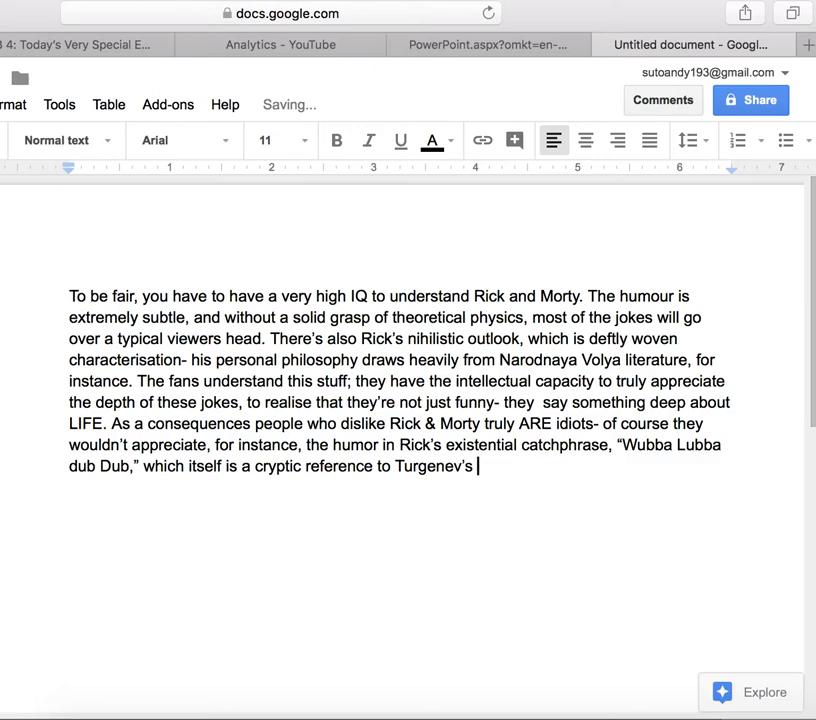
pyautogui.write('Russians')
pyautogui.press('BackSpace')
pyautogui.write('ep')
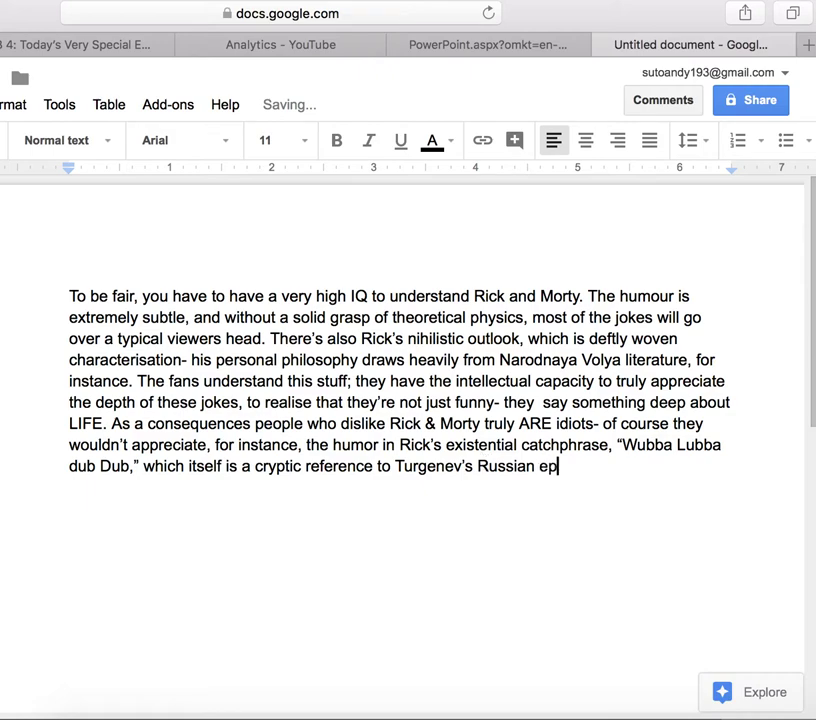
pyautogui.write('ic Fathers and s')
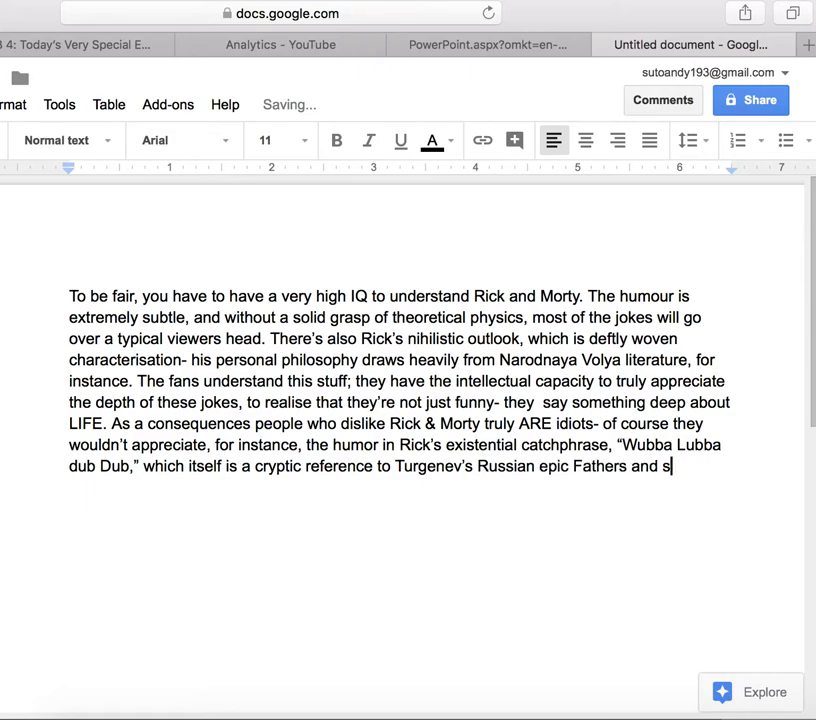
pyautogui.press('BackSpace')
pyautogui.write('Sons,')
pyautogui.press('BackSpace')
pyautogui.press('BackSpace')
# - Begin the sentence 'I'm smirking right now just imagining one of those addle'
pyautogui.write('.')
pyautogui.write(" I'")
pyautogui.write('m g')
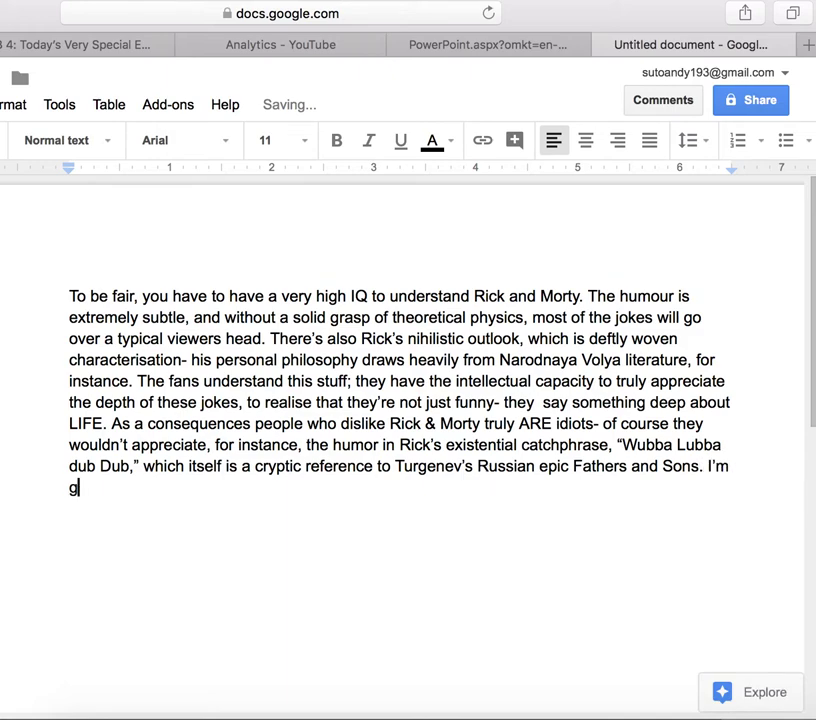
pyautogui.press('BackSpace')
pyautogui.press('BackSpace')
pyautogui.write('smirking')
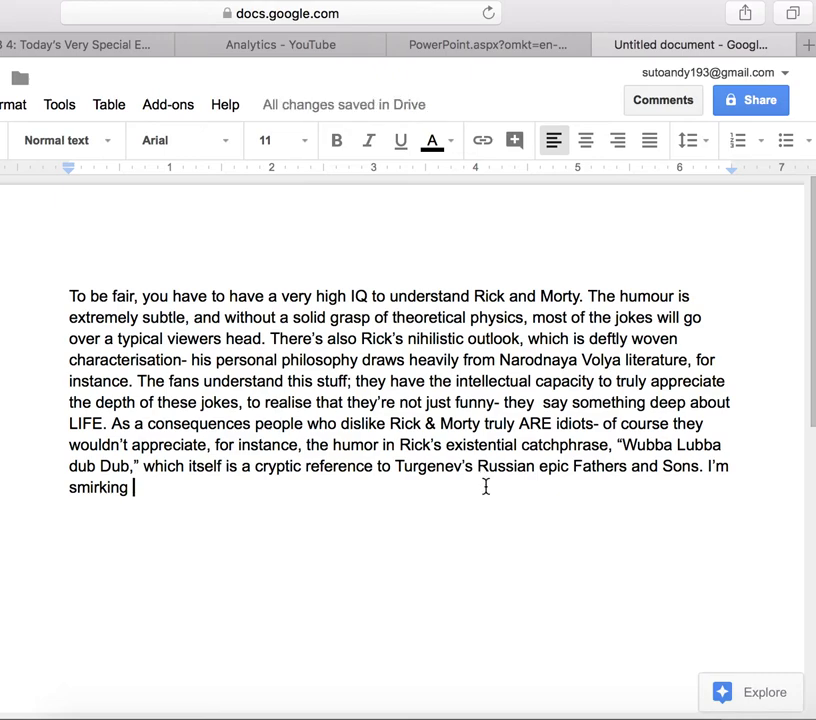
pyautogui.write(' right b')
pyautogui.press('BackSpace')
pyautogui.write('now')
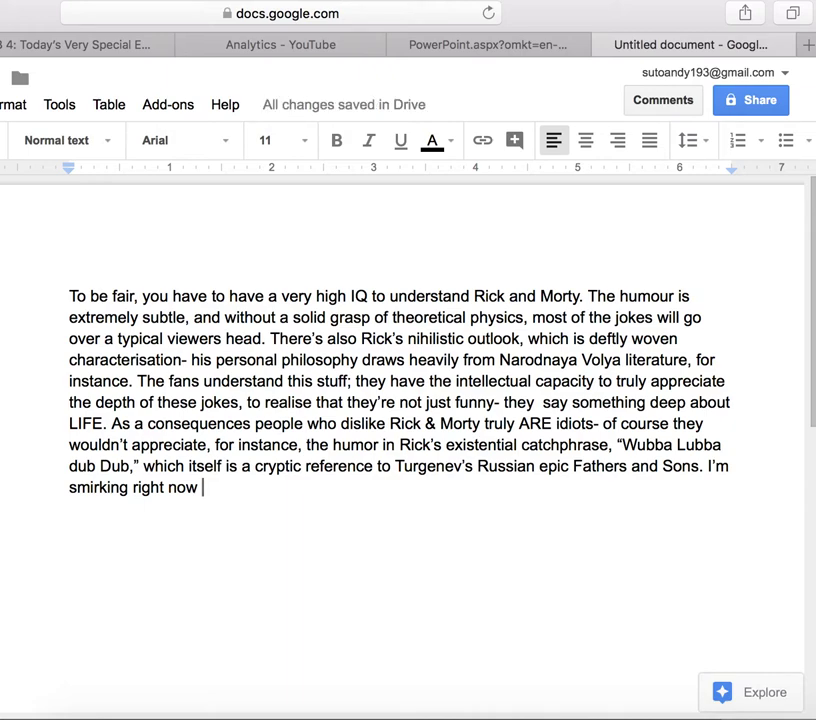
pyautogui.write('just imagining')
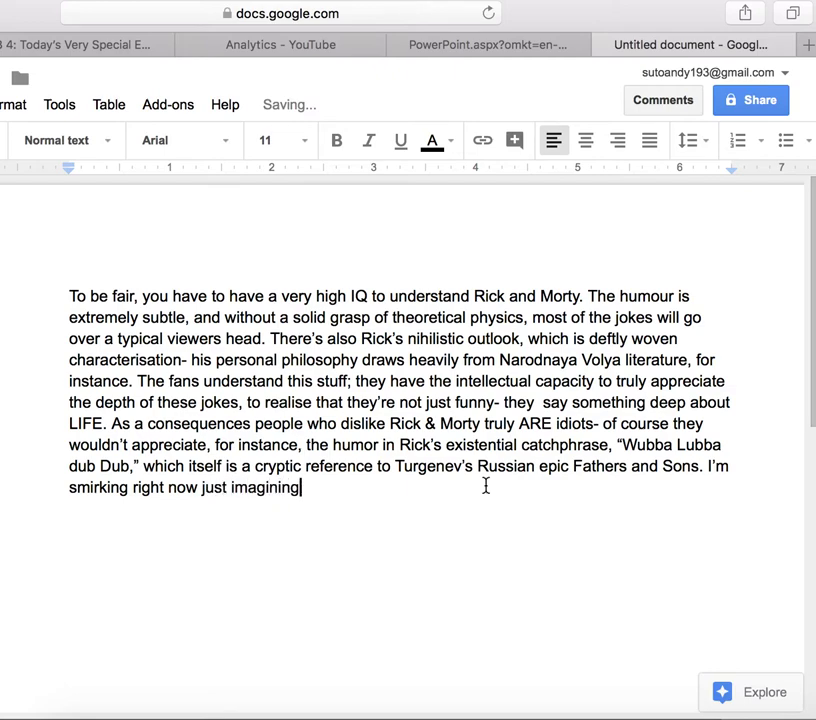
pyautogui.press('BackSpace')
pyautogui.write('one')
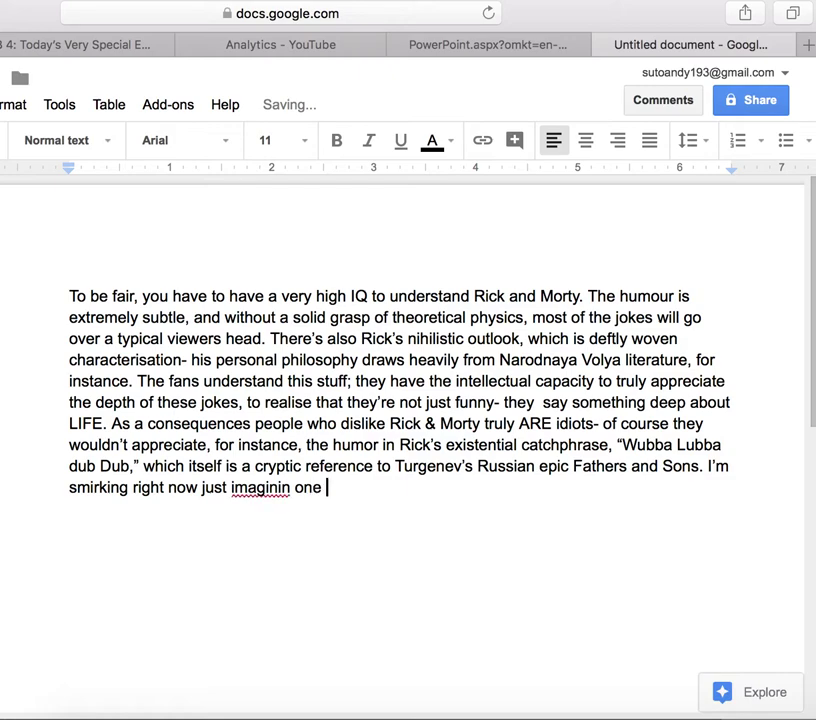
pyautogui.write(' of those')
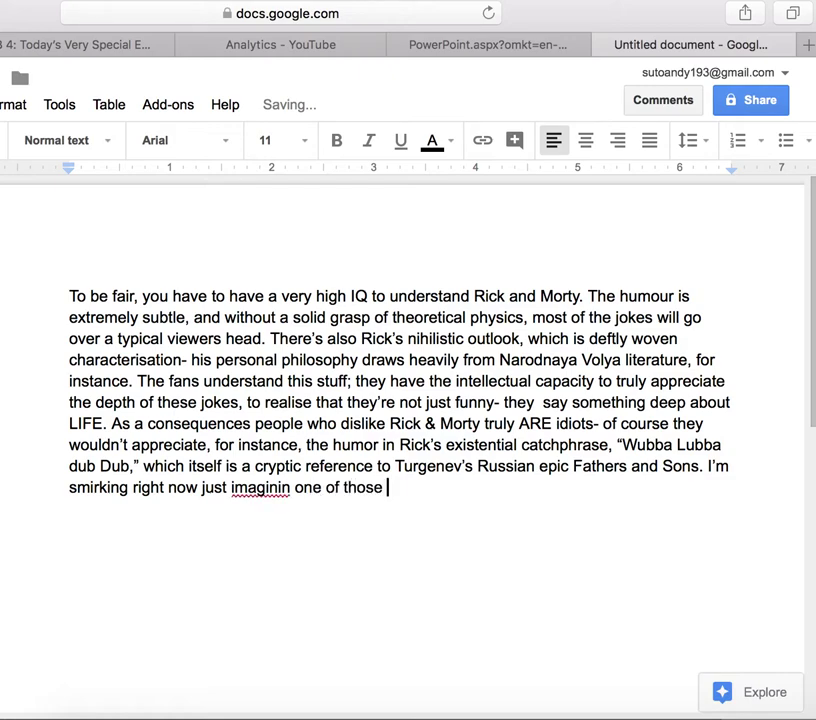
pyautogui.write(' addle')
# - Fix 'imaginin' and complete 'addlepated simpletons scratching' at the end of the sentence
pyautogui.click(281, 487)
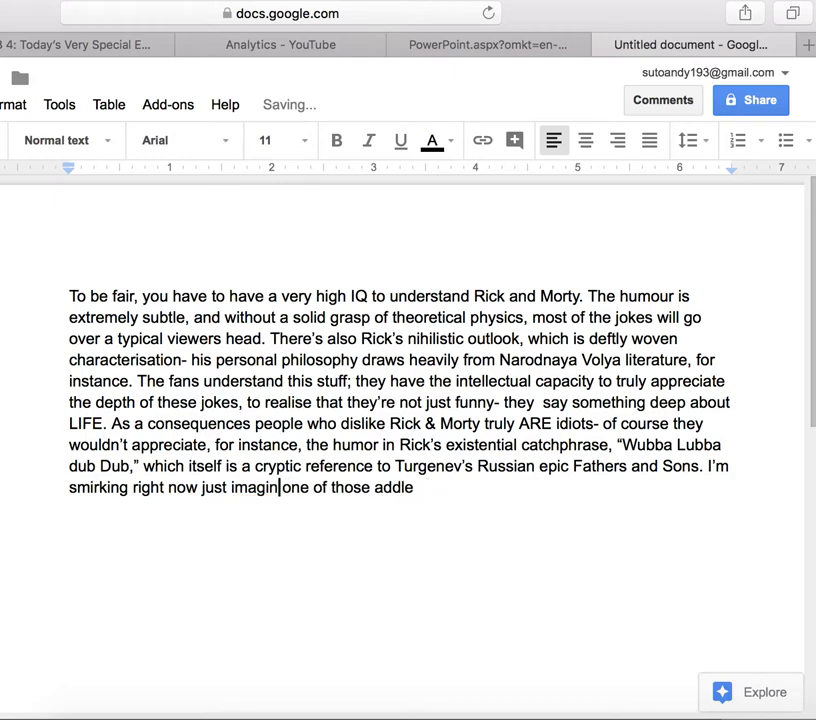
pyautogui.write('g')
pyautogui.click(447, 485)
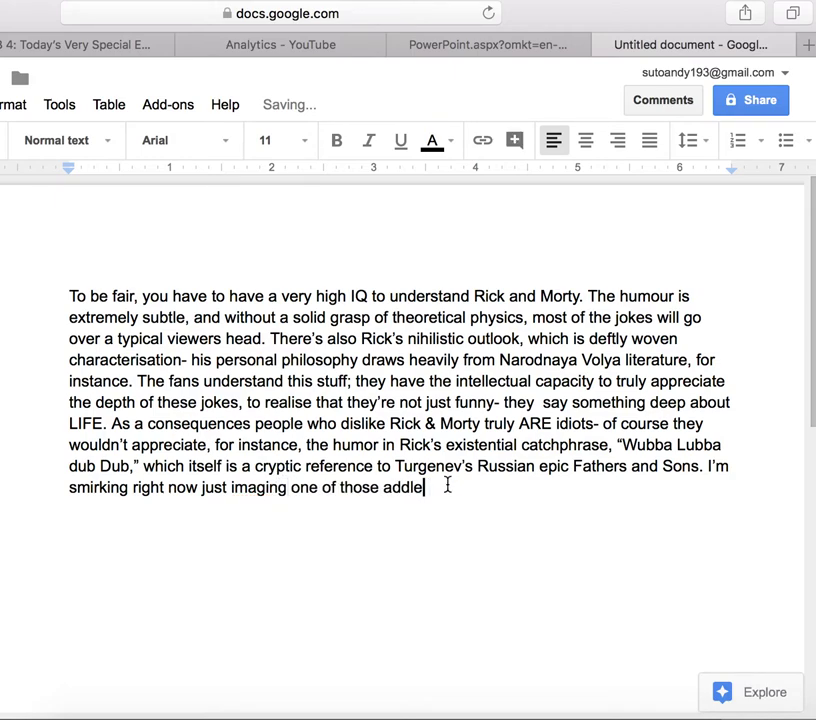
pyautogui.press('BackSpace')
pyautogui.press('BackSpace')
pyautogui.press('BackSpace')
pyautogui.write('dlepated simpleton')
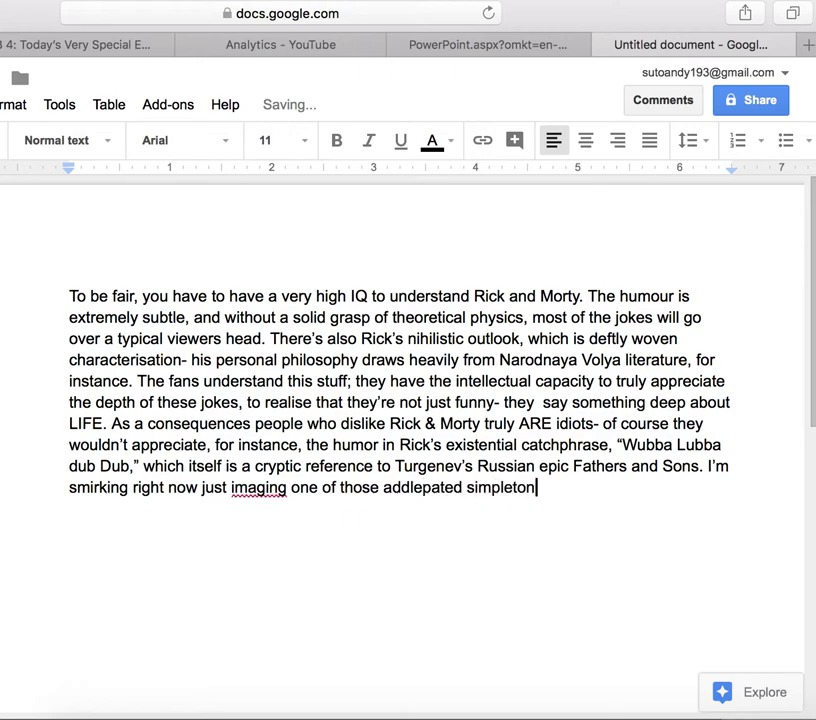
pyautogui.write('s scratching')
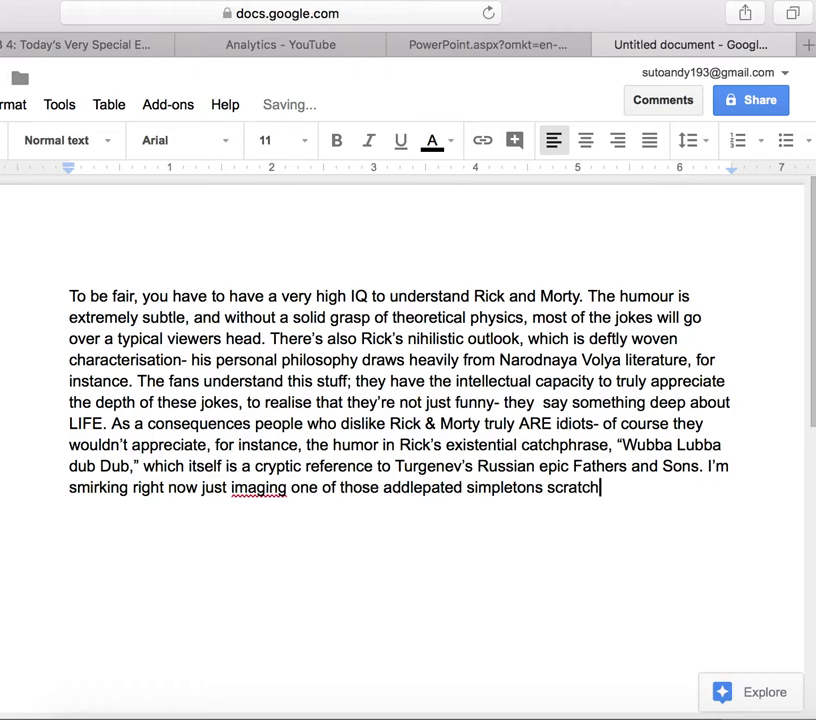
pyautogui.rightClick(259, 492)
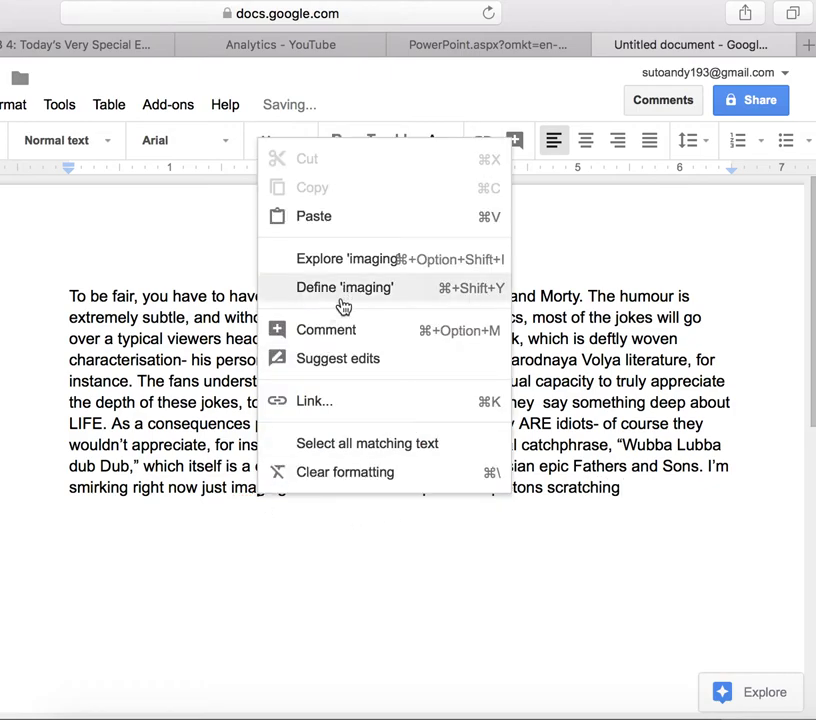
# - Change 'imaging' to 'imagining' and continue with 'their heads in confusion as dan h'
pyautogui.click(168, 490)
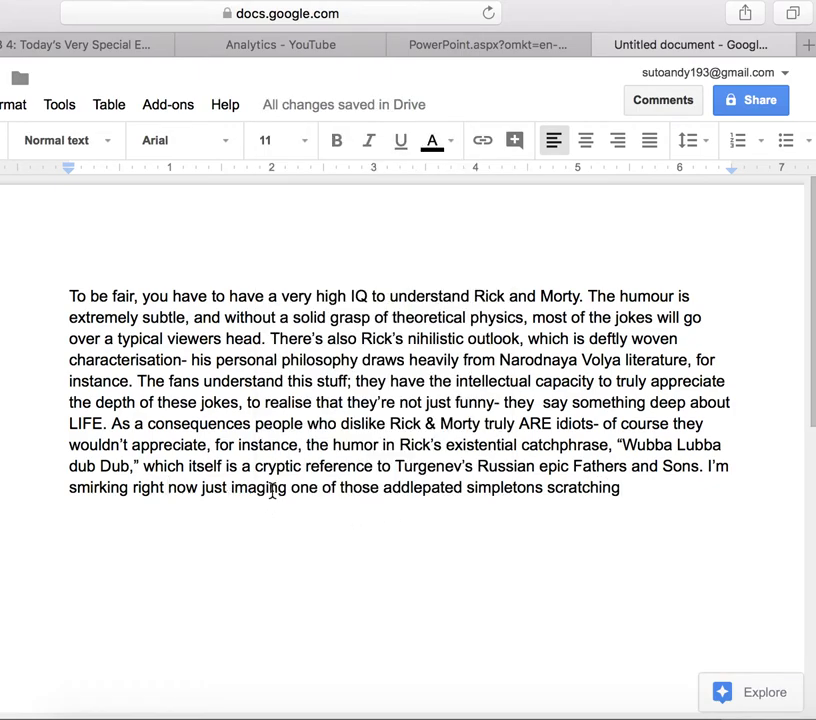
pyautogui.click(263, 490)
pyautogui.write('in')
pyautogui.click(624, 489)
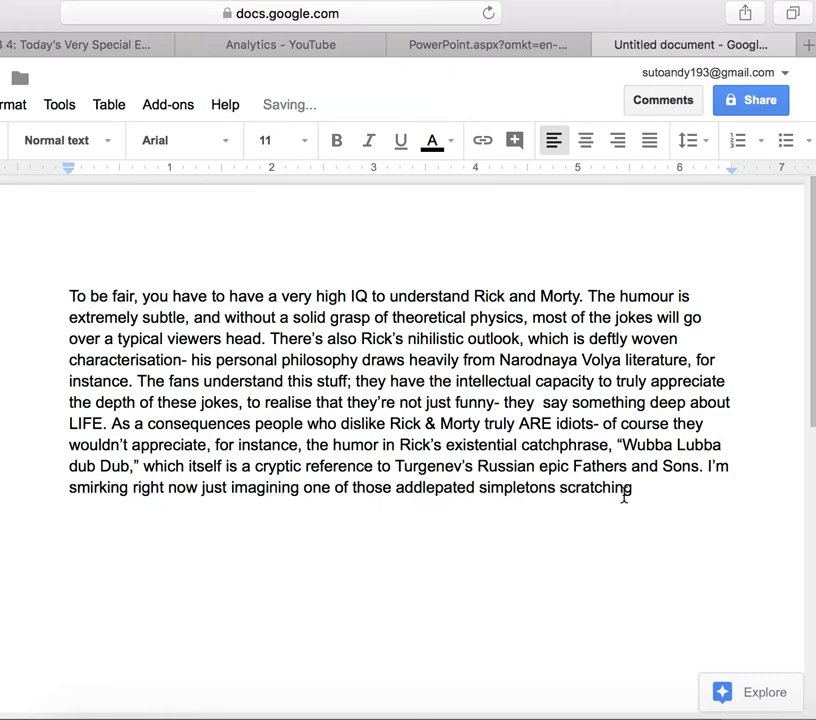
pyautogui.write('the')
pyautogui.write('ir heads ')
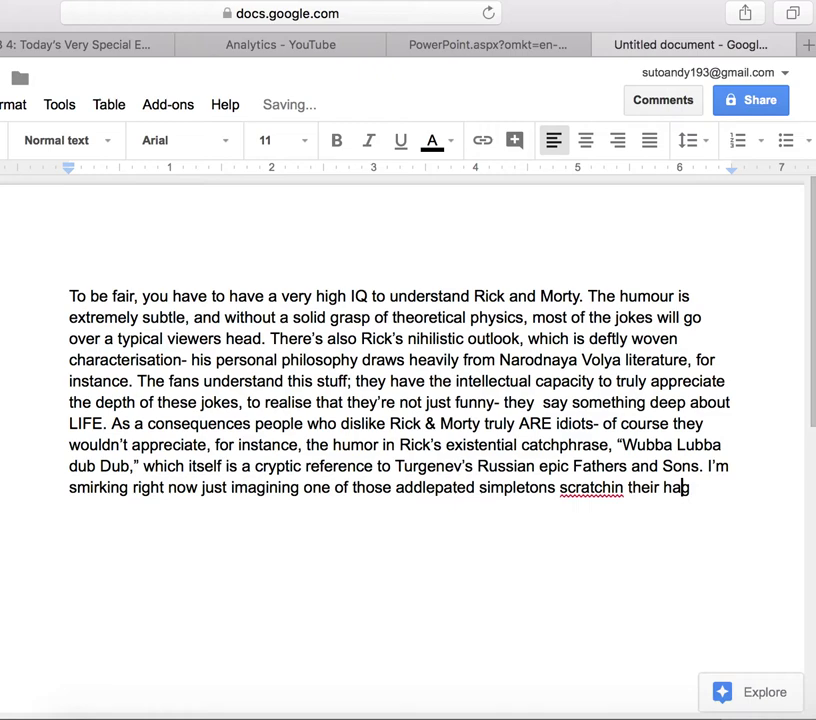
pyautogui.write('in con fu')
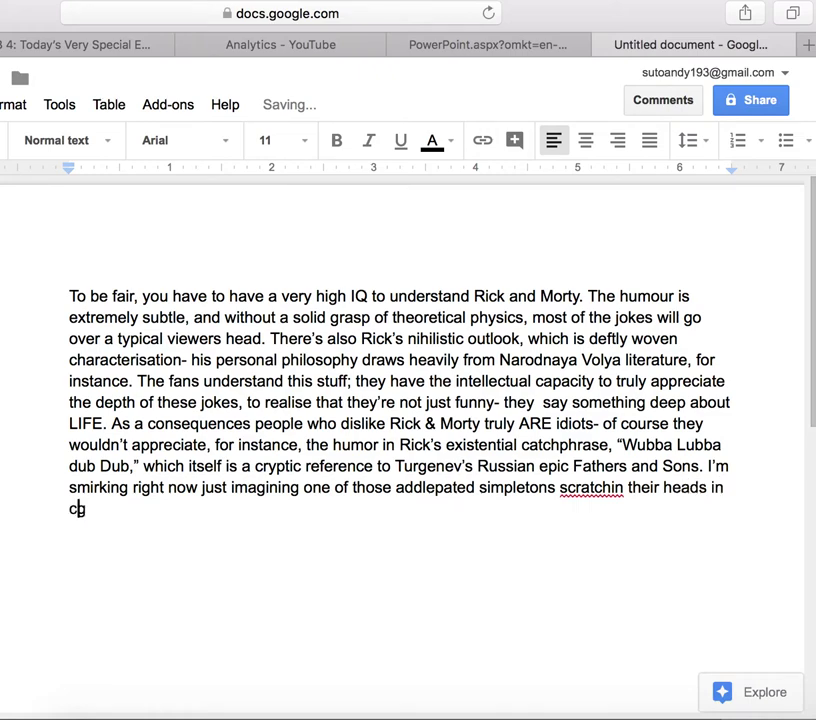
pyautogui.write('si')
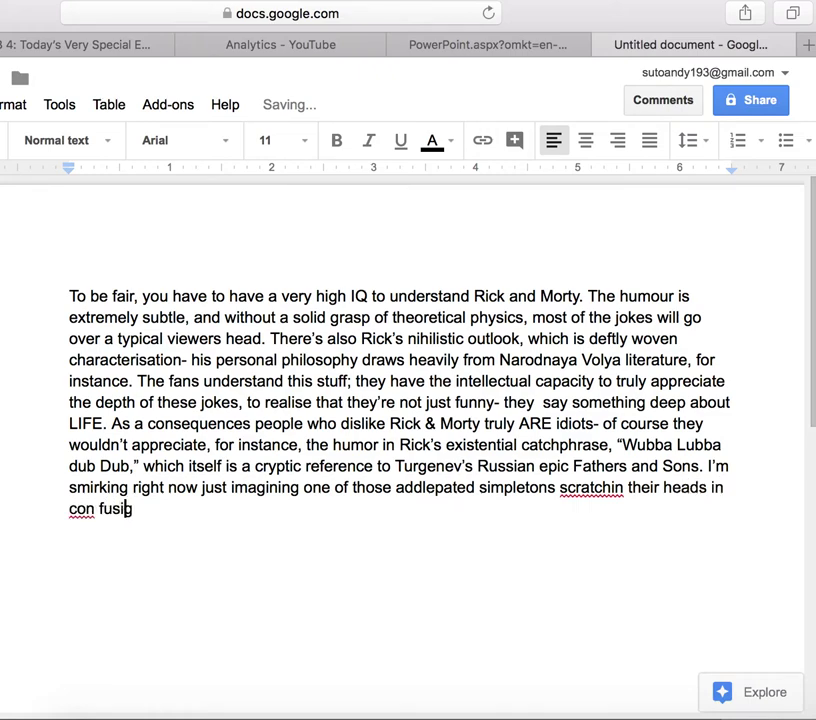
pyautogui.press('BackSpace')
pyautogui.press('BackSpace')
pyautogui.press('BackSpace')
pyautogui.press('BackSpace')
pyautogui.press('BackSpace')
pyautogui.press('Right')
pyautogui.press('BackSpace')
pyautogui.write('fusion as dan')
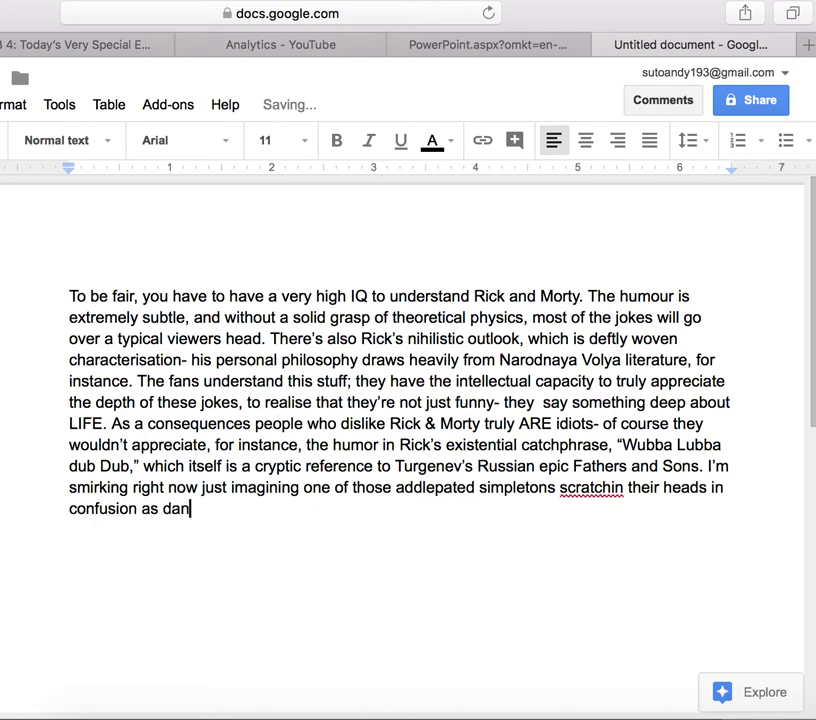
pyautogui.write(' h')
# - Type 'Dan Harmon's genius wut unfolds', correcting 'geniuys' to 'genius' via spelling suggestions
pyautogui.press('BackSpace')
pyautogui.press('BackSpace')
pyautogui.press('BackSpace')
pyautogui.press('BackSpace')
pyautogui.press('BackSpace')
pyautogui.write('Dan Harmon')
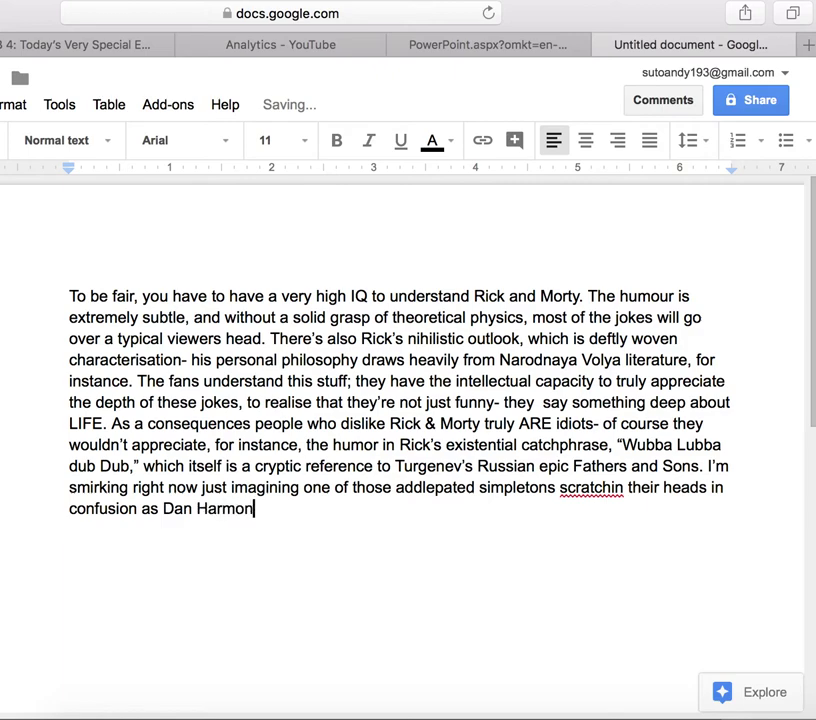
pyautogui.write("'s genu")
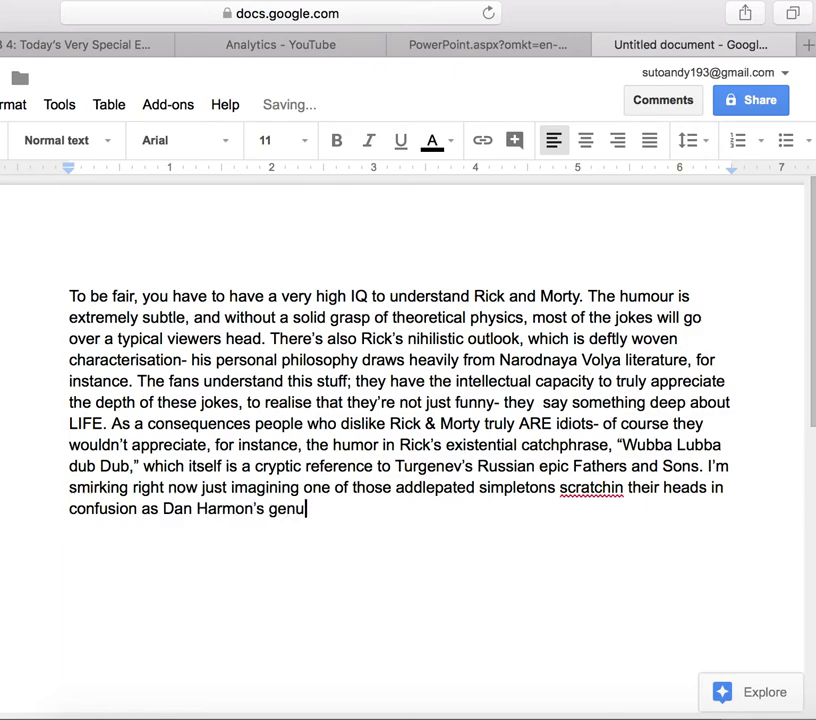
pyautogui.press('BackSpace')
pyautogui.write('iuys wut unfolds')
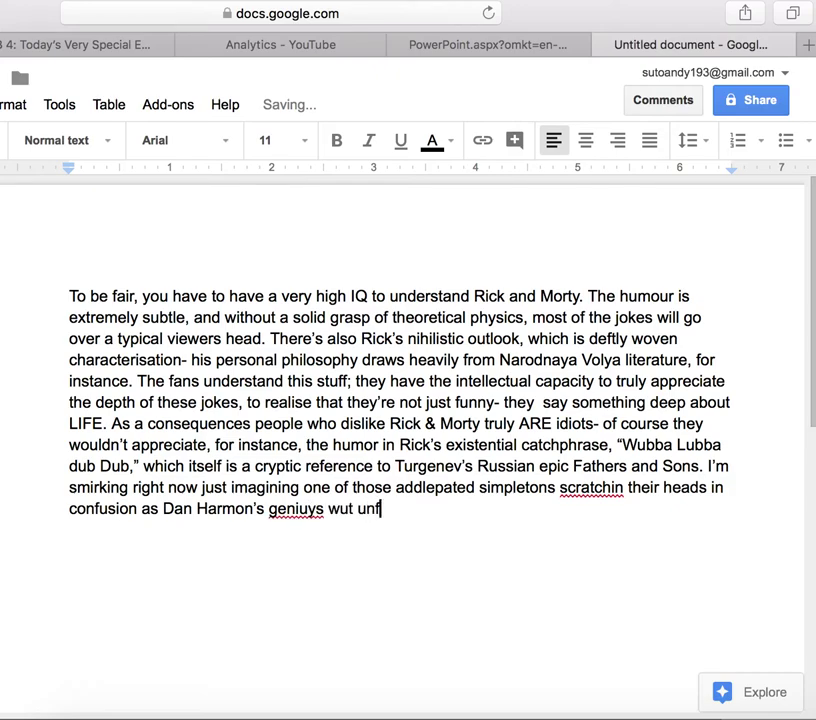
pyautogui.rightClick(308, 509)
pyautogui.click(386, 231)
# - Change 'wut' to 'wit' and continue the sentence with 'itself on their tel'
pyautogui.click(346, 509)
pyautogui.press('BackSpace')
pyautogui.press('BackSpace')
pyautogui.write('9')
pyautogui.press('BackSpace')
pyautogui.write('o')
pyautogui.press('BackSpace')
pyautogui.write('it')
pyautogui.click(419, 517)
pyautogui.write('itself on their tel')
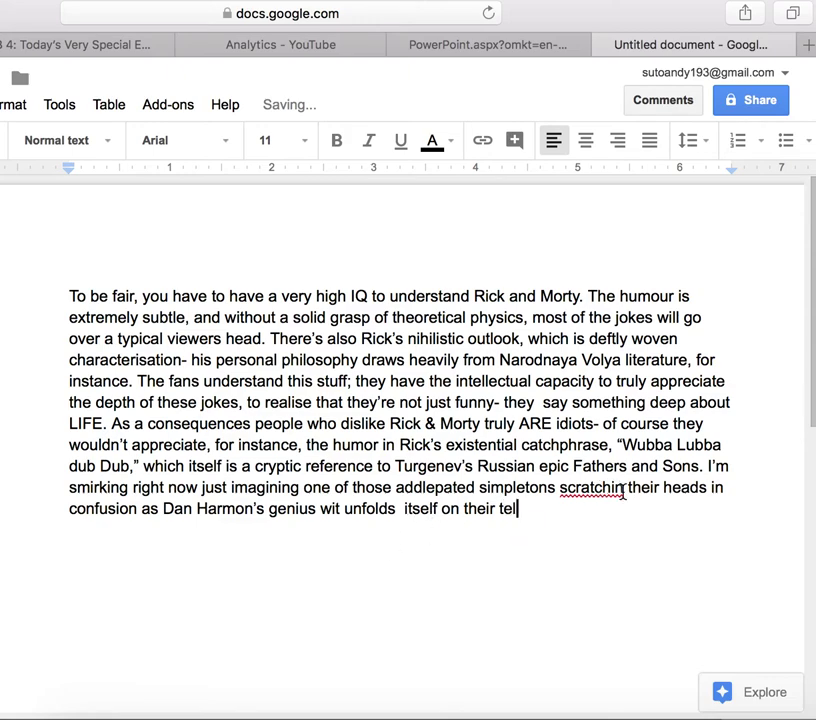
# - Fix 'scratchin' to 'scratching', then finish 'television screens. What fools.. How i pity them'
pyautogui.click(624, 488)
pyautogui.press('BackSpace')
pyautogui.press('BackSpace')
pyautogui.press('BackSpace')
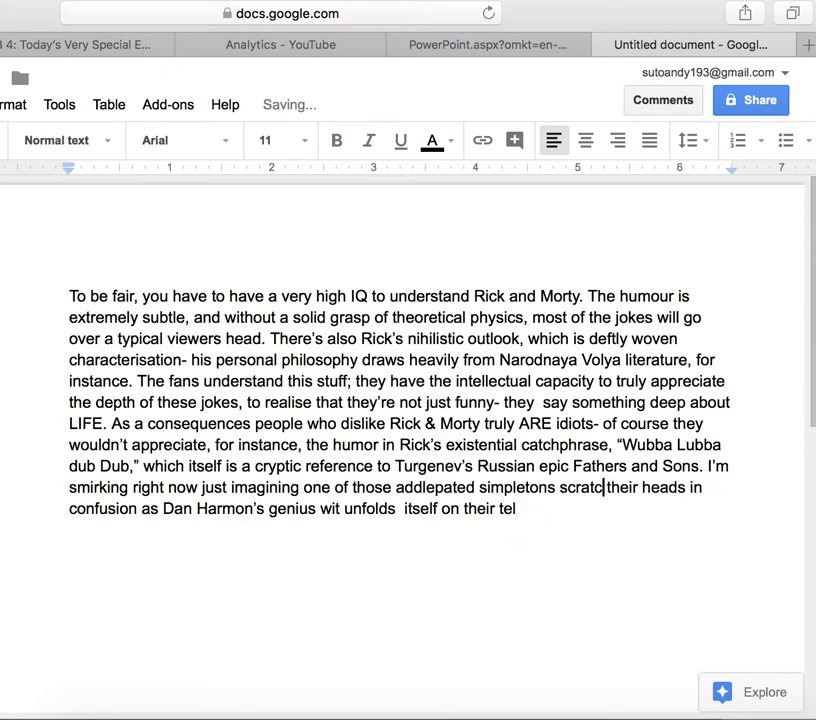
pyautogui.write('hing')
pyautogui.click(617, 505)
pyautogui.write('in')
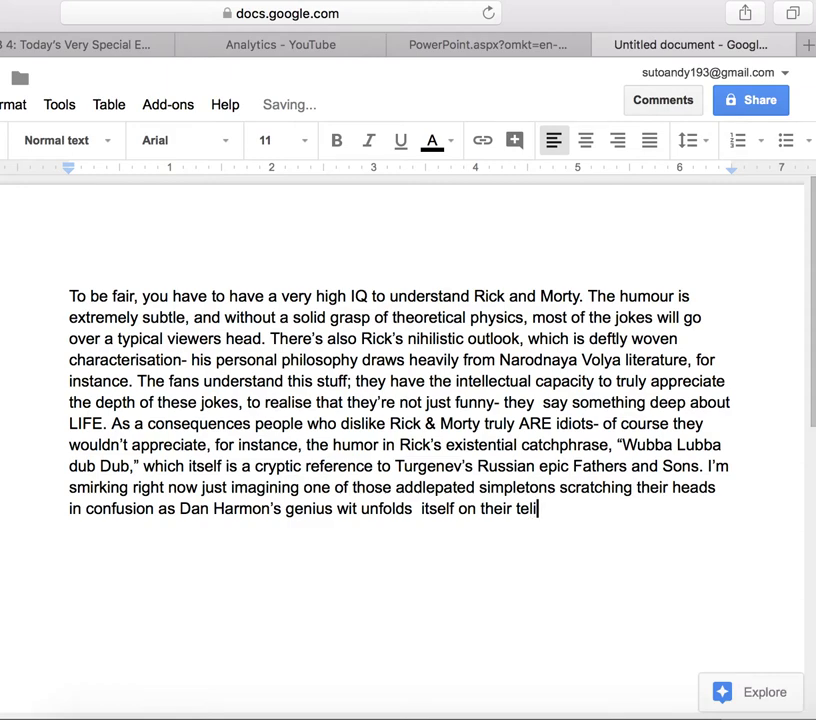
pyautogui.press('BackSpace')
pyautogui.write('evisio nn screens')
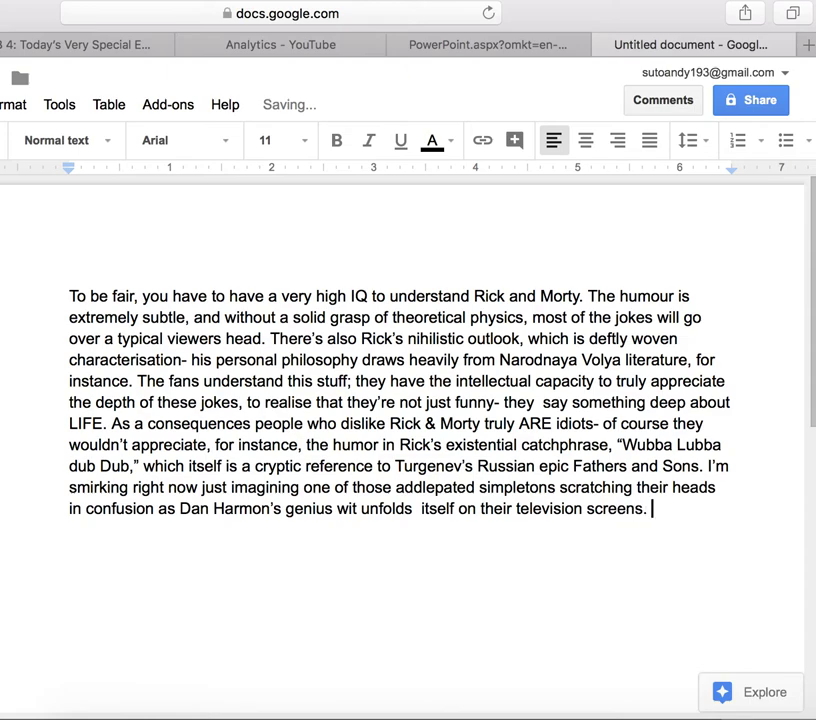
pyautogui.write('. what a')
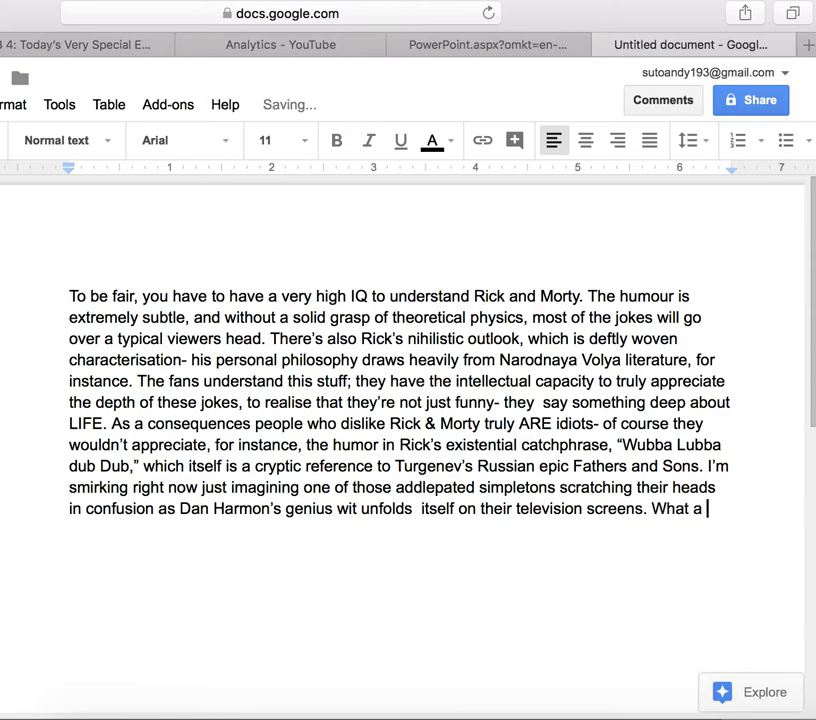
pyautogui.press('BackSpace')
pyautogui.press('BackSpace')
pyautogui.write('fools.. how i pit')
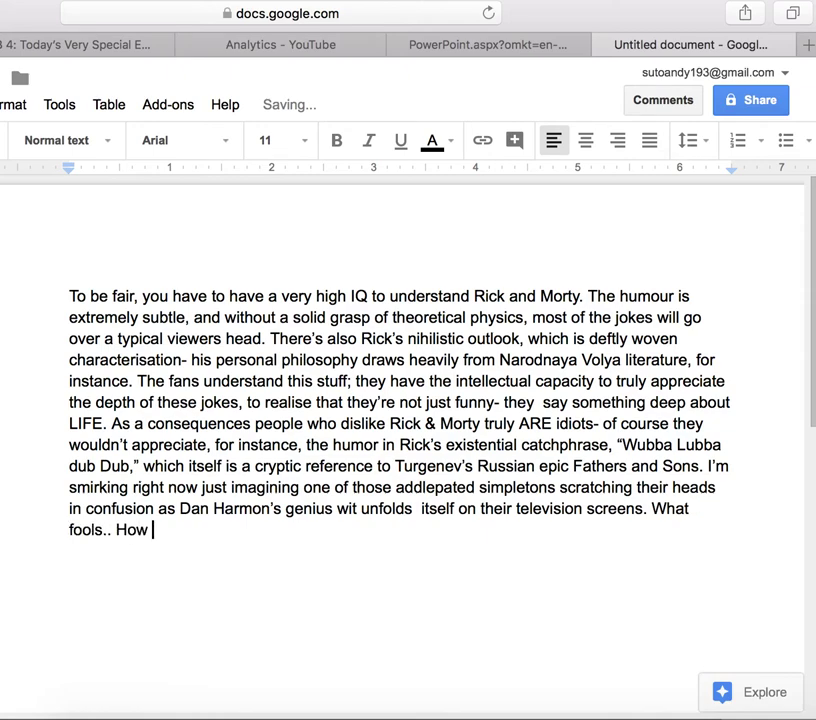
pyautogui.write('y them.')
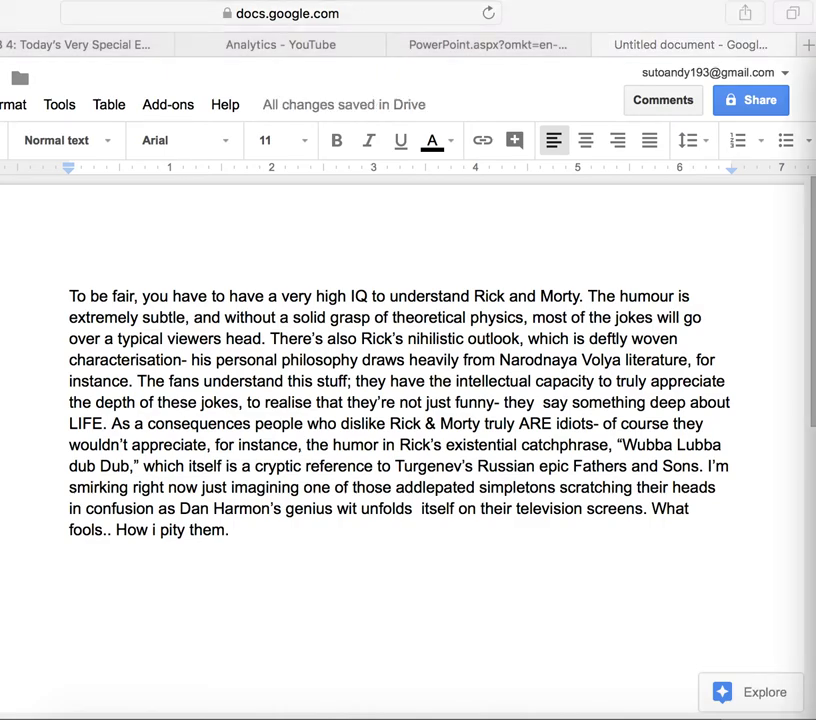
# - End the first paragraph with 😂 and start 'And yes' after a blank line
pyautogui.click(404, 561)
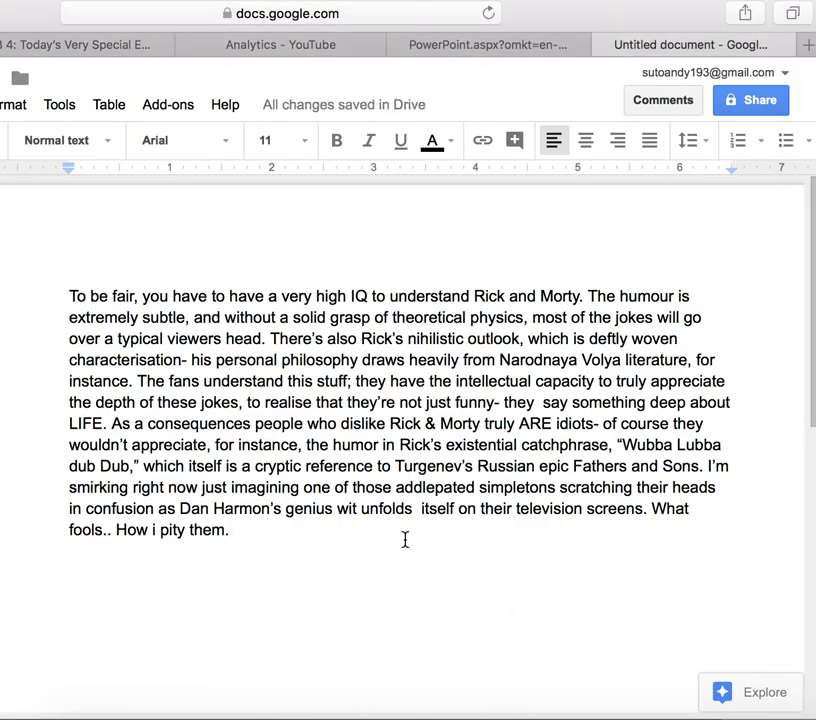
pyautogui.write('😂')
pyautogui.press('Return')
pyautogui.write('And yes,')
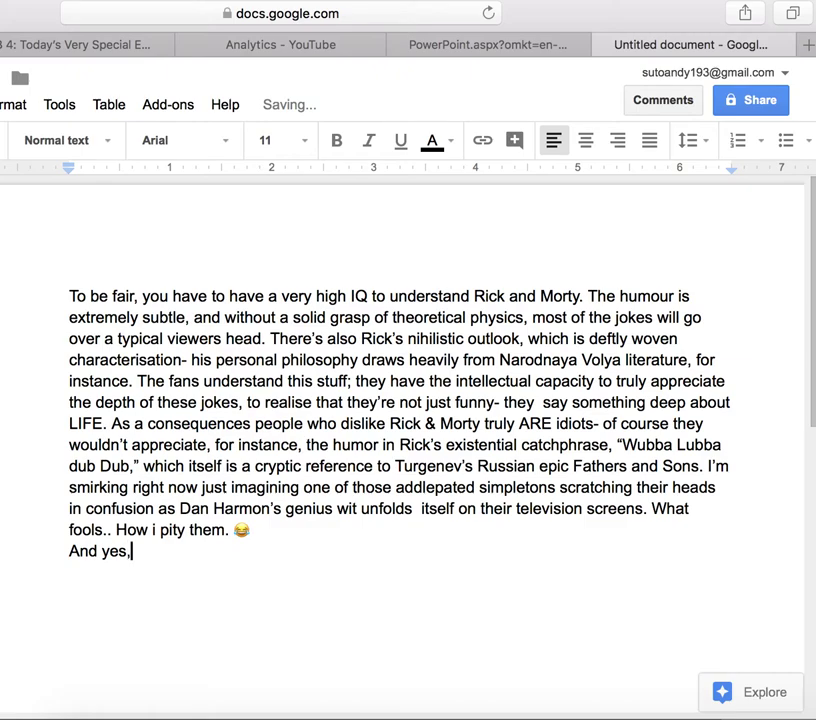
pyautogui.click(406, 541)
pyautogui.press('Return')
# - Continue the second paragraph with 'by the way, i'
pyautogui.click(388, 583)
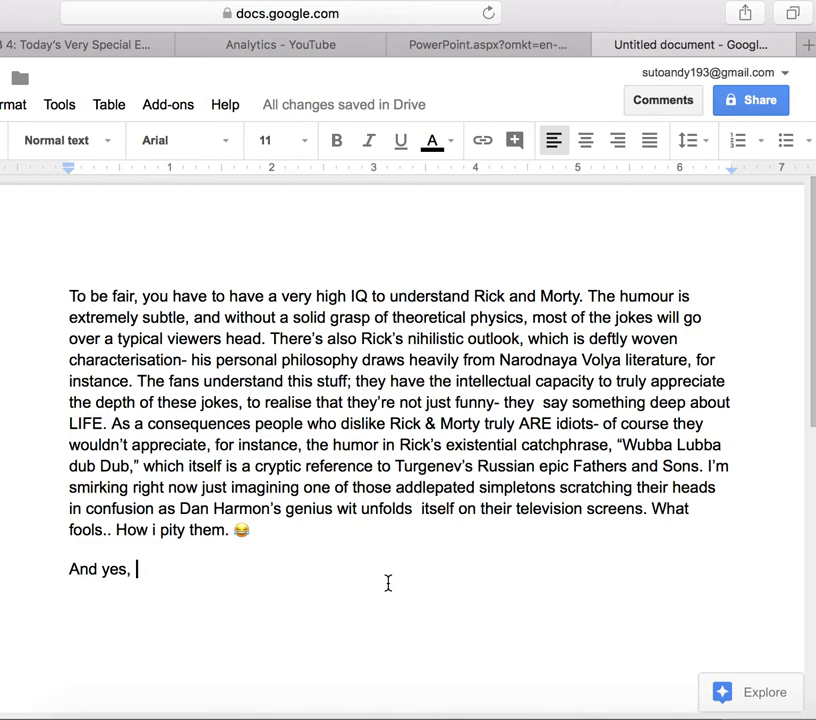
pyautogui.write('w')
pyautogui.press('BackSpace')
pyautogui.press('BackSpace')
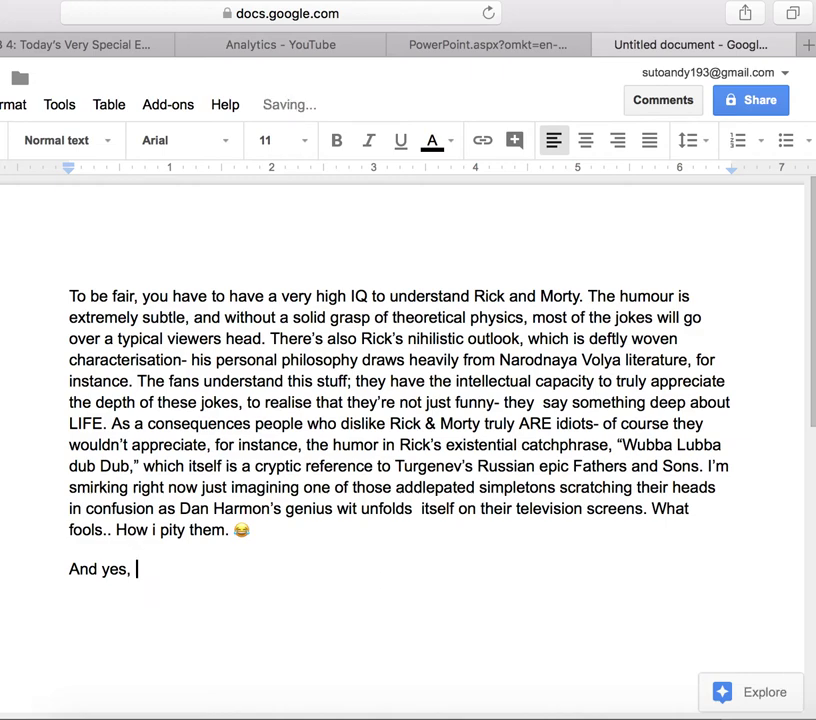
pyautogui.write('by the way, i DO wi')
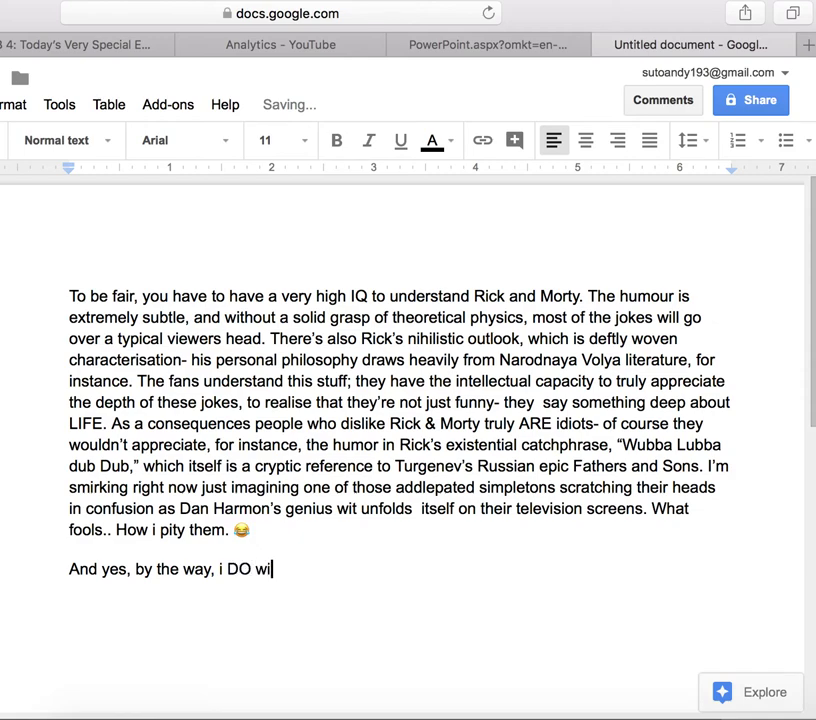
# - Type 'i DO have a Rick & Morty tatoo. And no', fixing typos along the way
pyautogui.write('h')
pyautogui.press('BackSpace')
pyautogui.press('BackSpace')
pyautogui.write('have a')
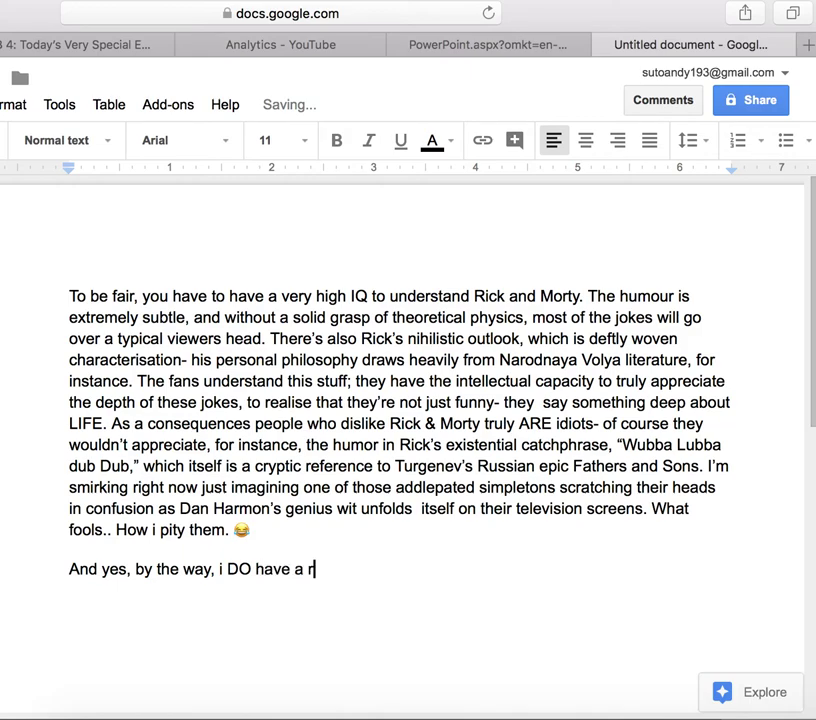
pyautogui.write(' Rick & m')
pyautogui.press('BackSpace')
pyautogui.write('Mor')
pyautogui.write('ty tatoo')
pyautogui.write(', an')
pyautogui.press('BackSpace')
pyautogui.press('BackSpace')
pyautogui.press('BackSpace')
pyautogui.press('BackSpace')
pyautogui.write('. and')
pyautogui.press('BackSpace')
pyautogui.press('BackSpace')
pyautogui.press('BackSpace')
pyautogui.write('And no')
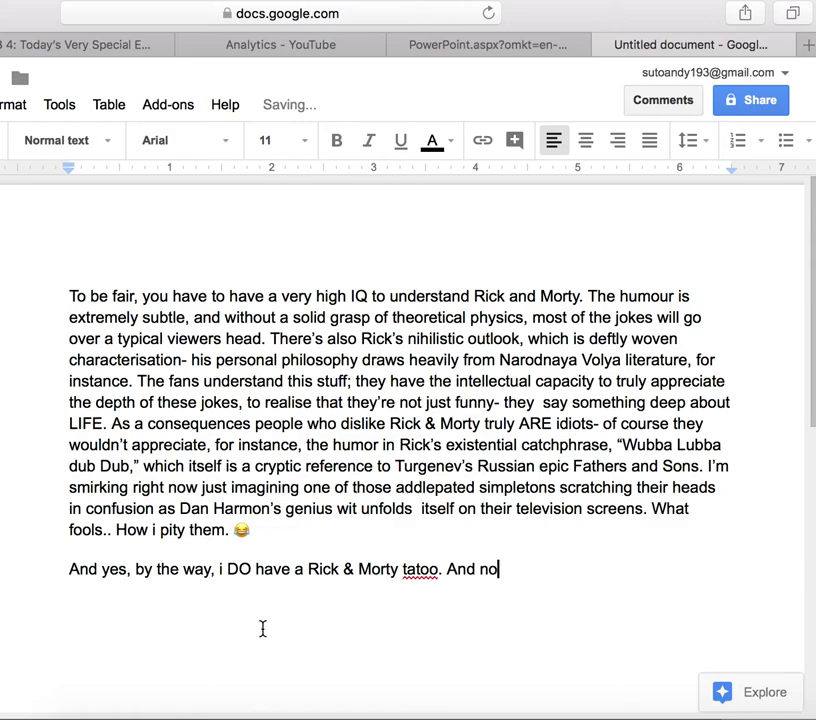
# - Correct 'tattoo', change 'nom' to 'no,', and add 'you cannot see it' plus 'It's for the ladies etes only-'
pyautogui.click(420, 576)
pyautogui.write('t')
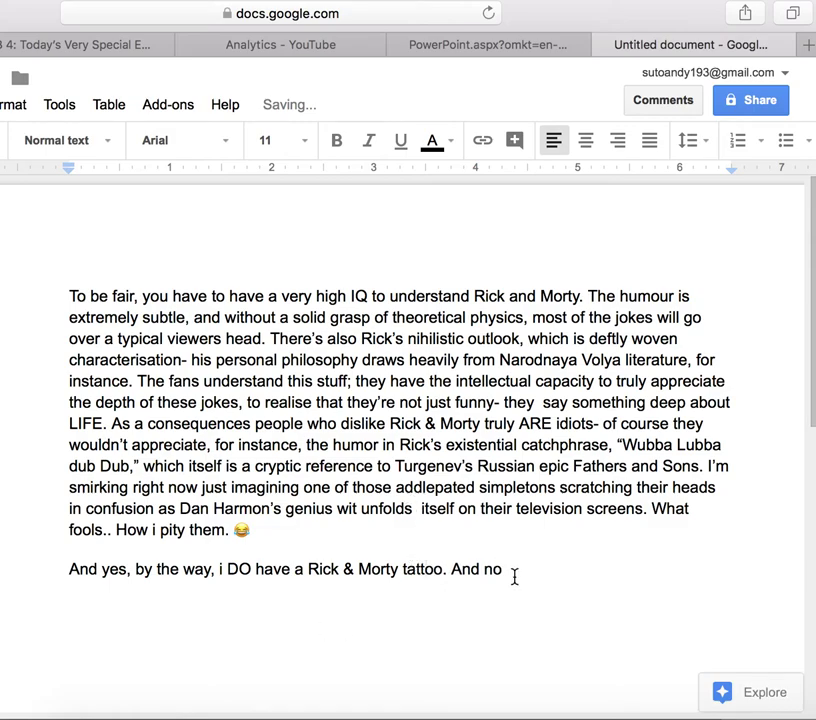
pyautogui.click(514, 577)
pyautogui.write('m you c')
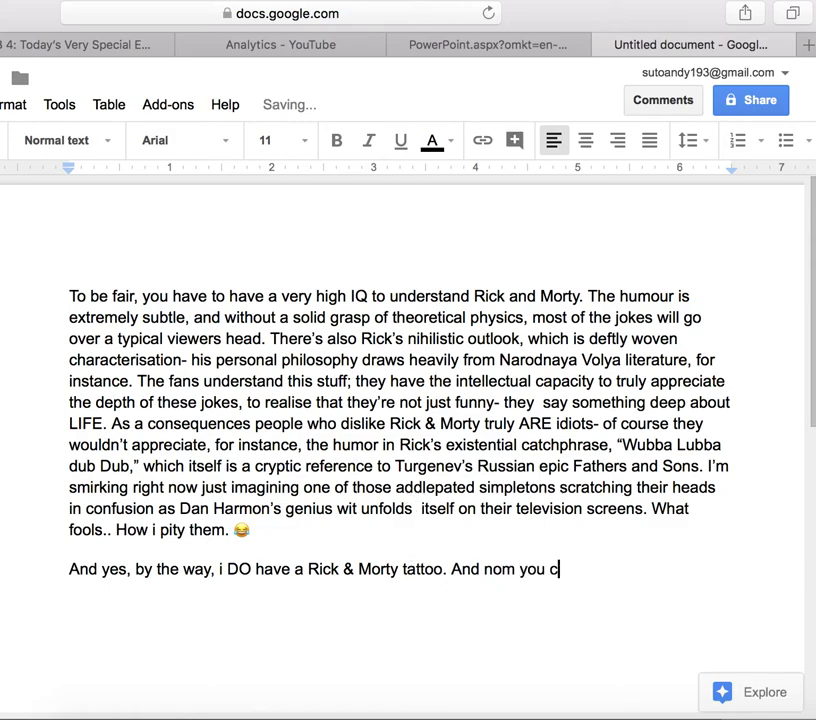
pyautogui.write('annot see it,')
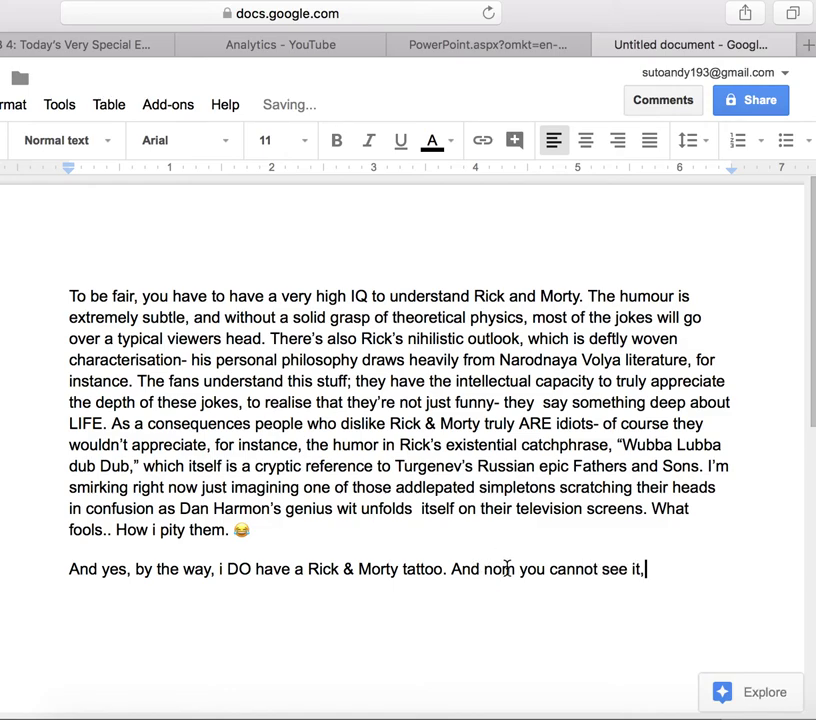
pyautogui.click(515, 569)
pyautogui.press('BackSpace')
pyautogui.write('m')
pyautogui.press('BackSpace')
pyautogui.write(',')
pyautogui.click(707, 570)
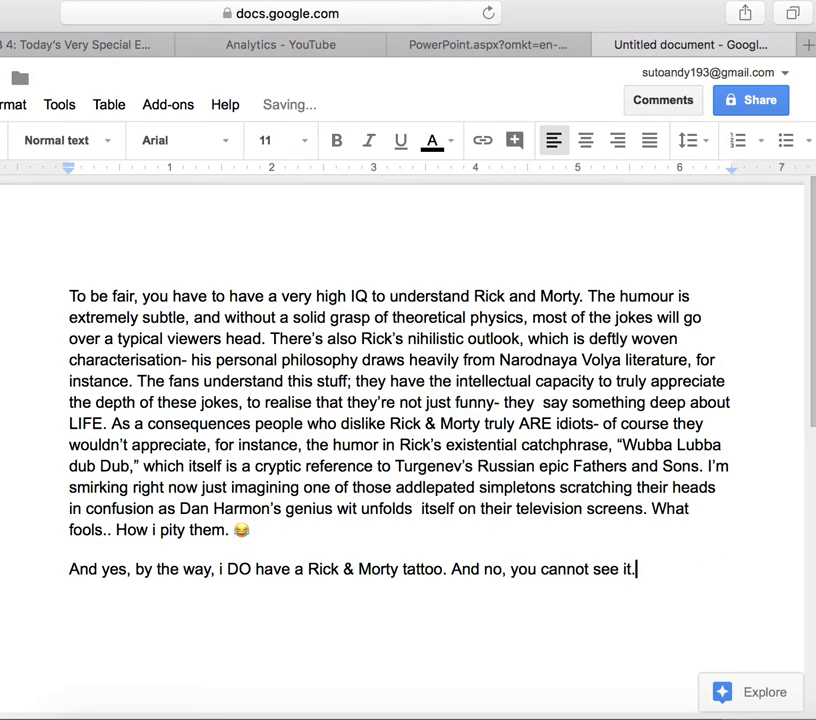
pyautogui.write("It's for the ladies etes only-")
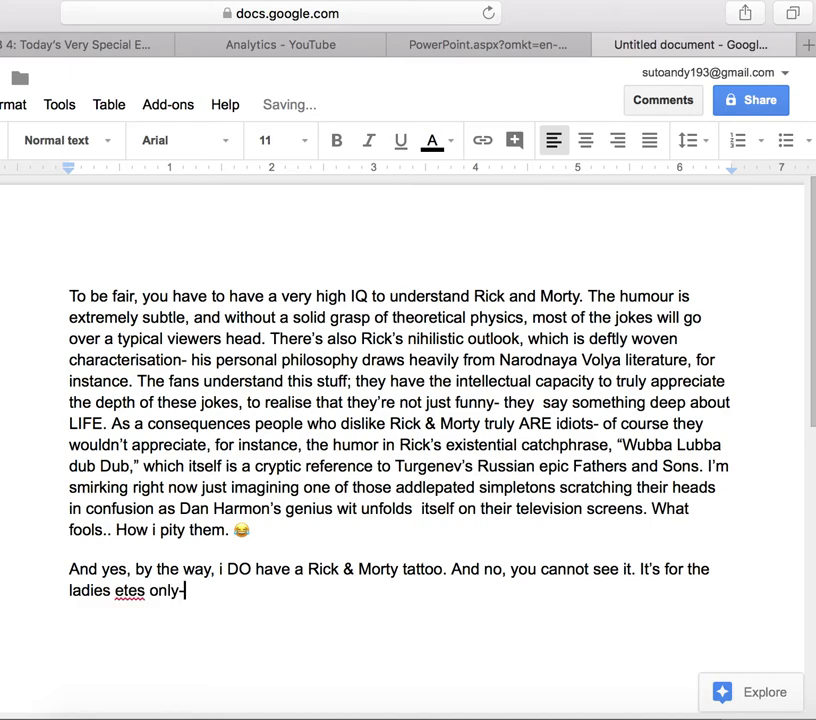
# - Correct 'etes' to 'eyes' in 'for the ladies eyes only'
pyautogui.hscroll(2, 541, 674)
pyautogui.click(127, 586)
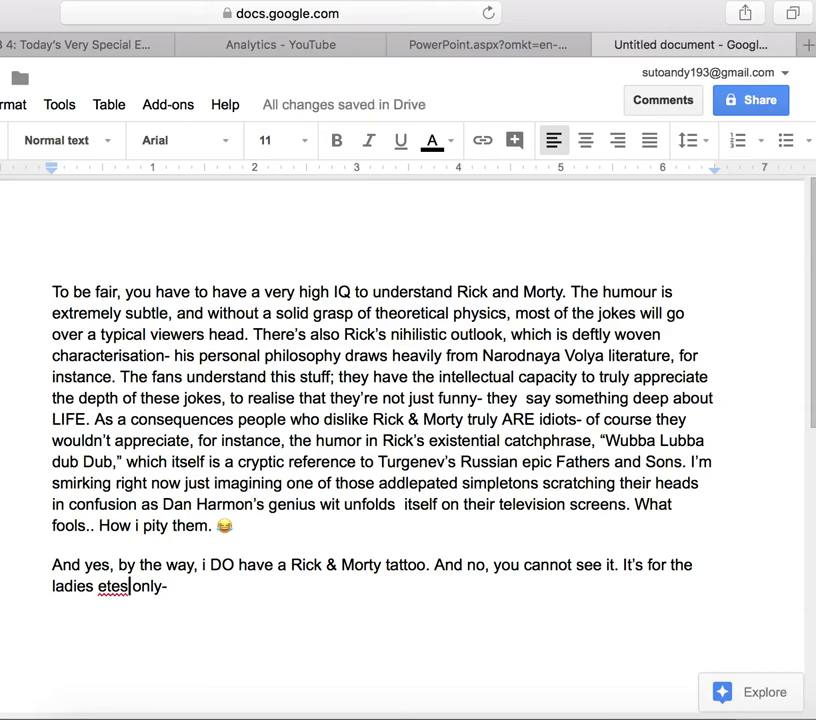
pyautogui.press('BackSpace')
pyautogui.press('BackSpace')
pyautogui.press('BackSpace')
pyautogui.press('BackSpace')
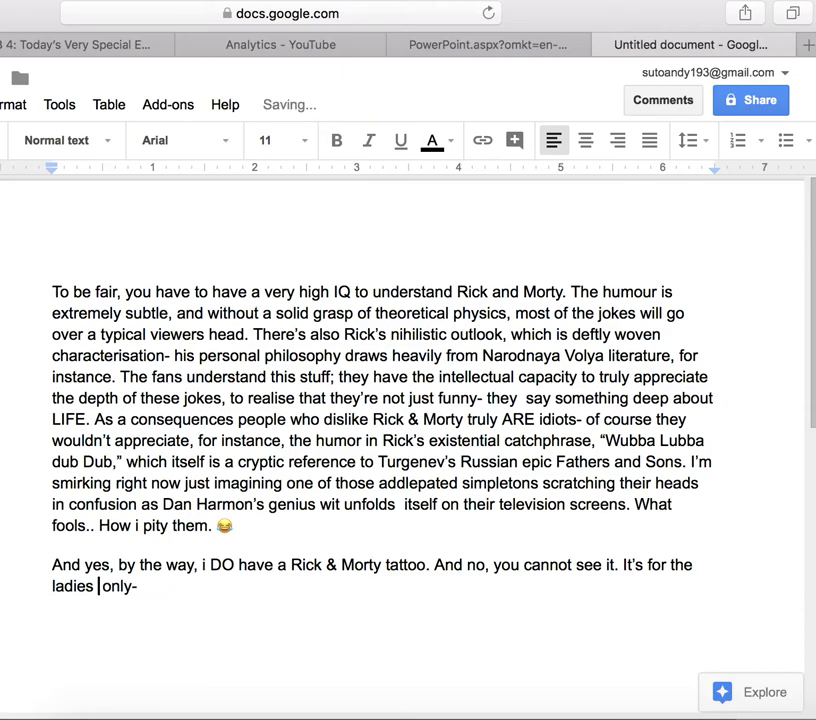
pyautogui.write('rye')
pyautogui.press('BackSpace')
pyautogui.press('BackSpace')
pyautogui.press('BackSpace')
pyautogui.write('eyes')
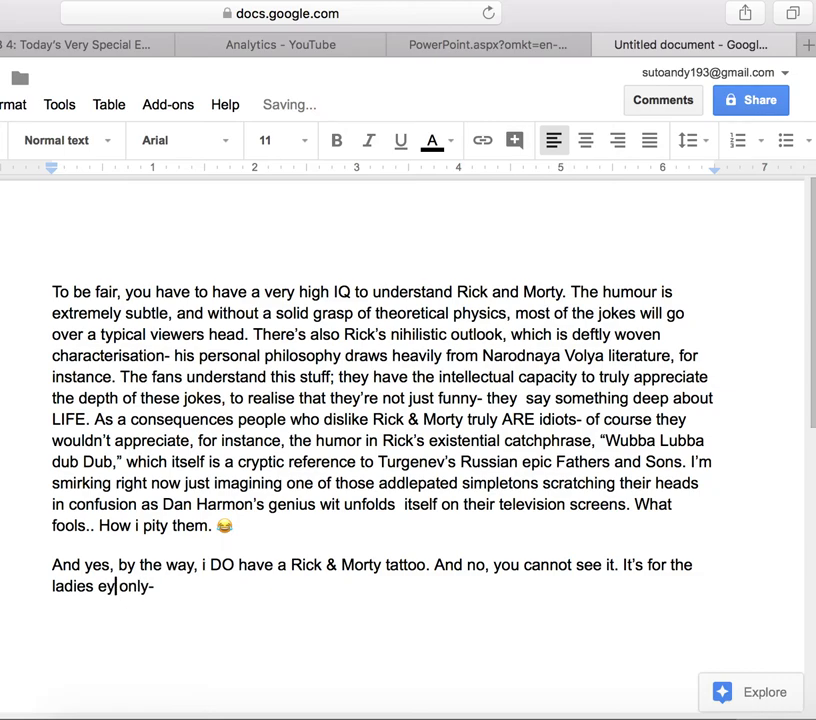
pyautogui.press('BackSpace')
# - Add the 5 IQ points remark ending 'beforehand. Nothin personnel kid' with lowercase 'personnel'
pyautogui.click(200, 584)
pyautogui.write('and even ')
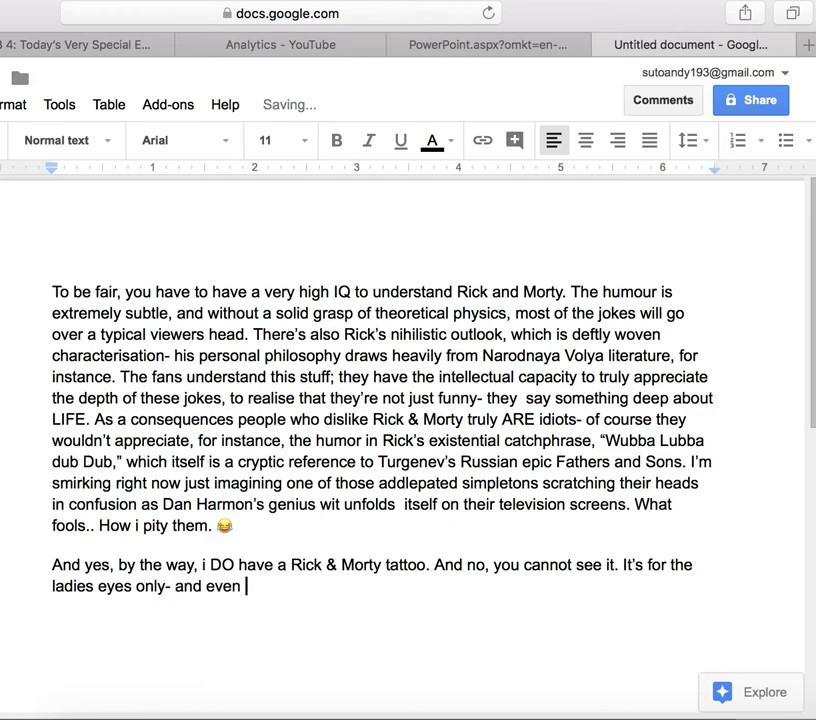
pyautogui.write('then they ha')
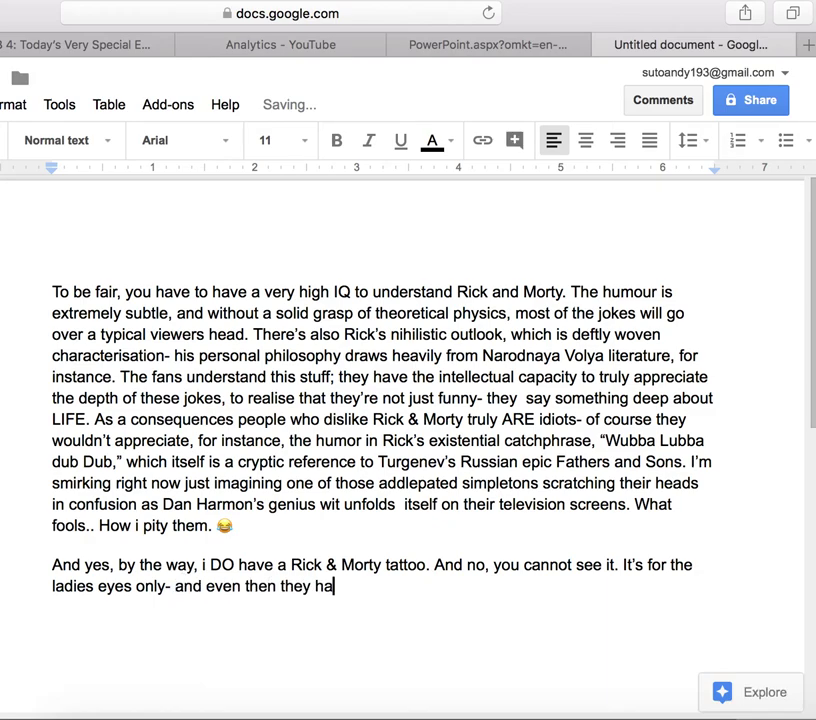
pyautogui.write('ve to demons')
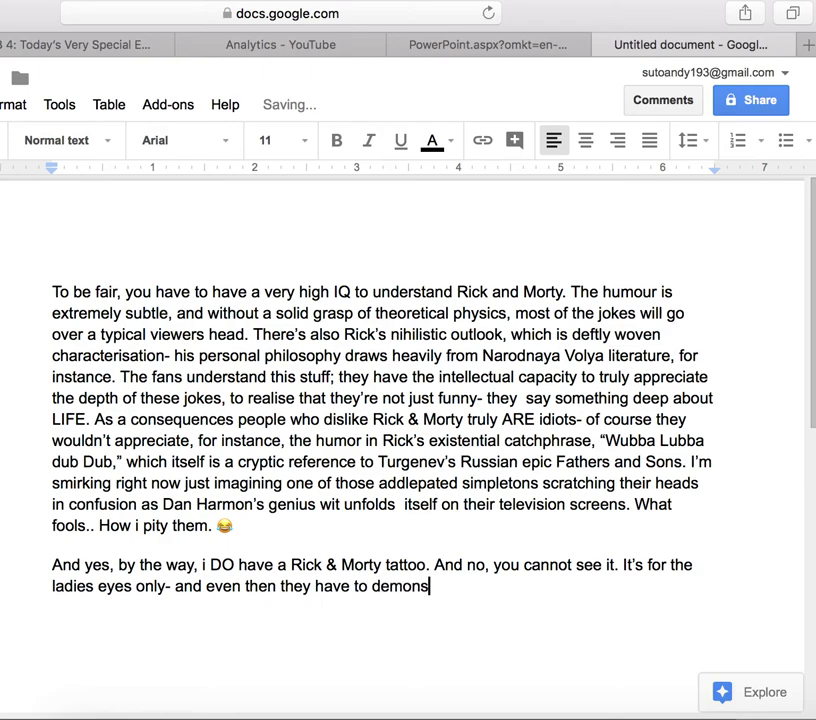
pyautogui.write('trate that th')
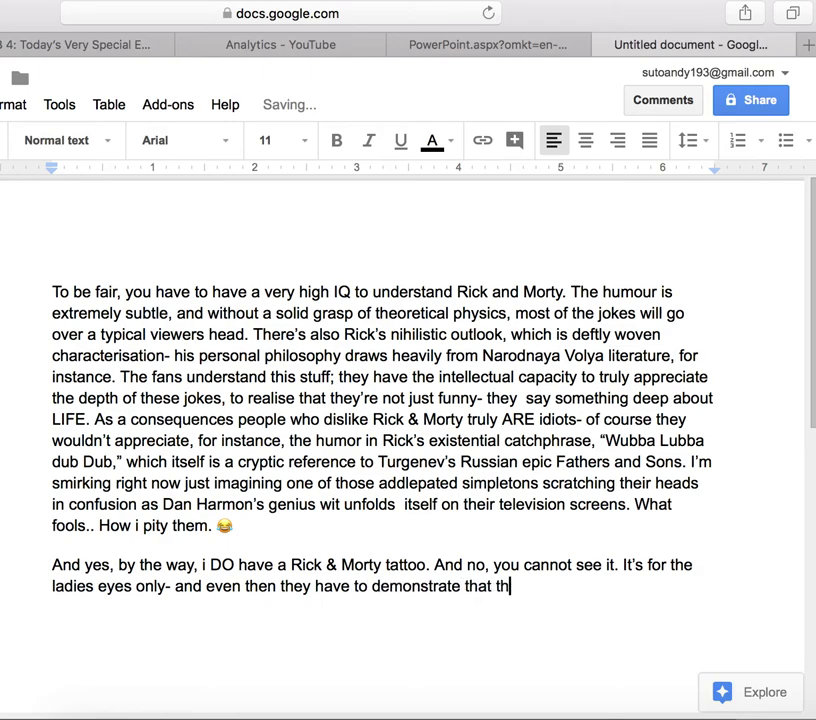
pyautogui.write("ey're withi")
pyautogui.write('n ')
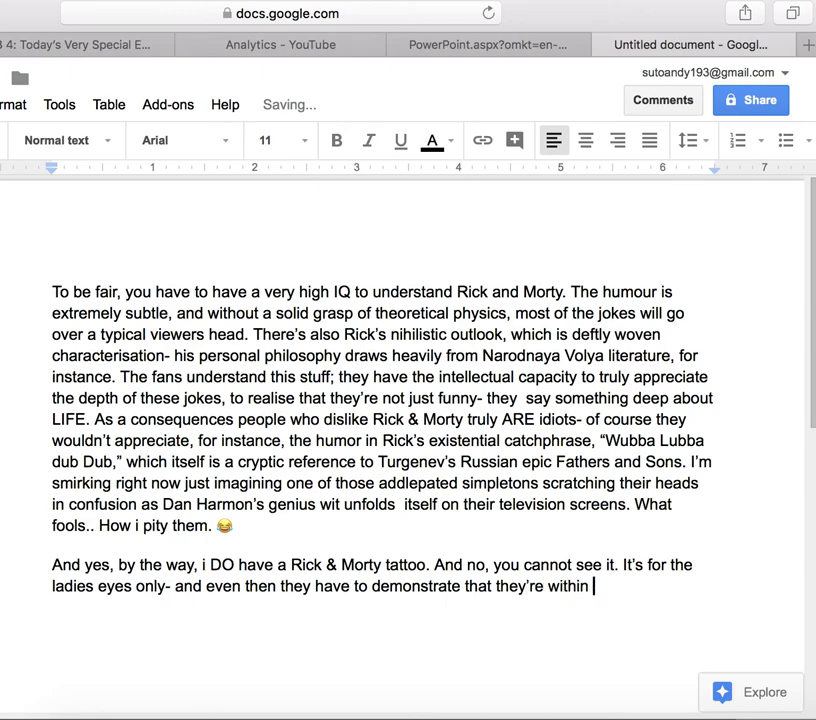
pyautogui.write('5 IQ points of my o')
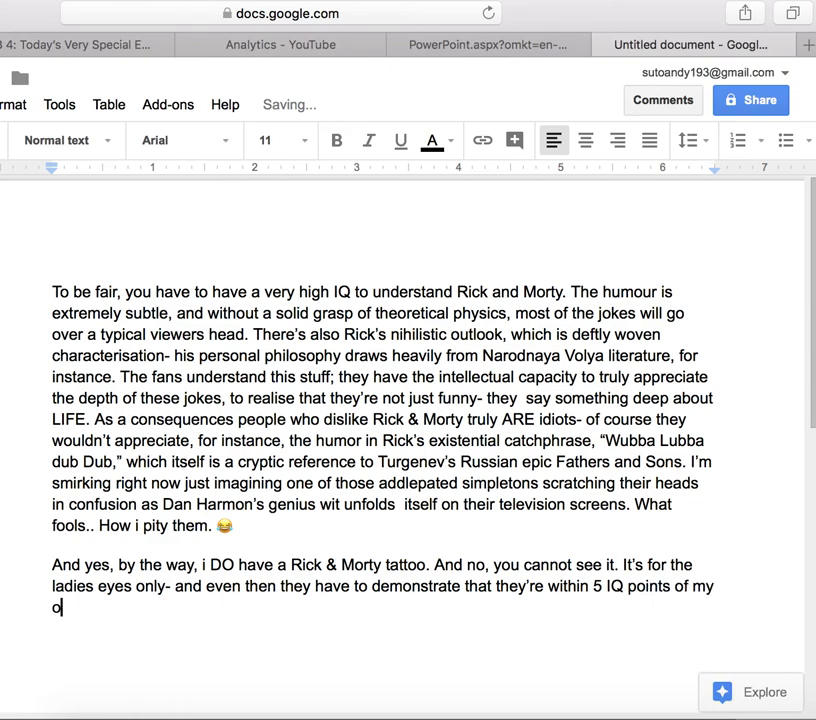
pyautogui.write('wn (pref')
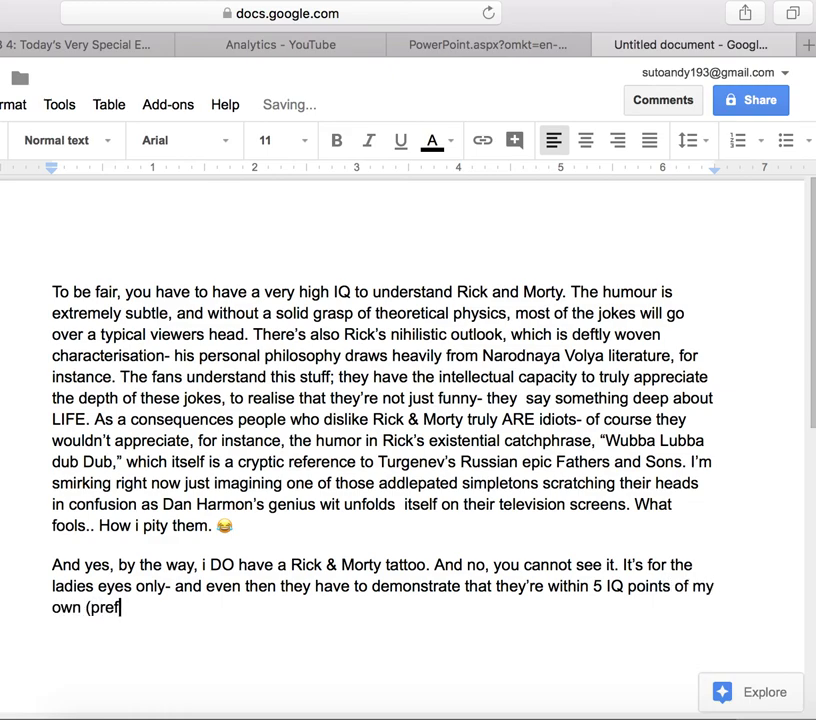
pyautogui.write('erable low')
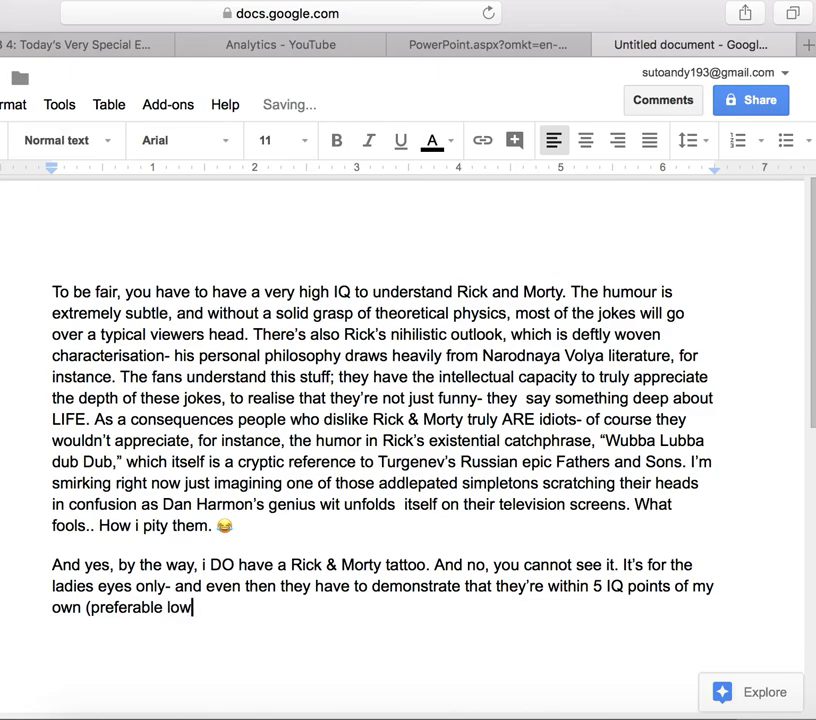
pyautogui.write('er) befor')
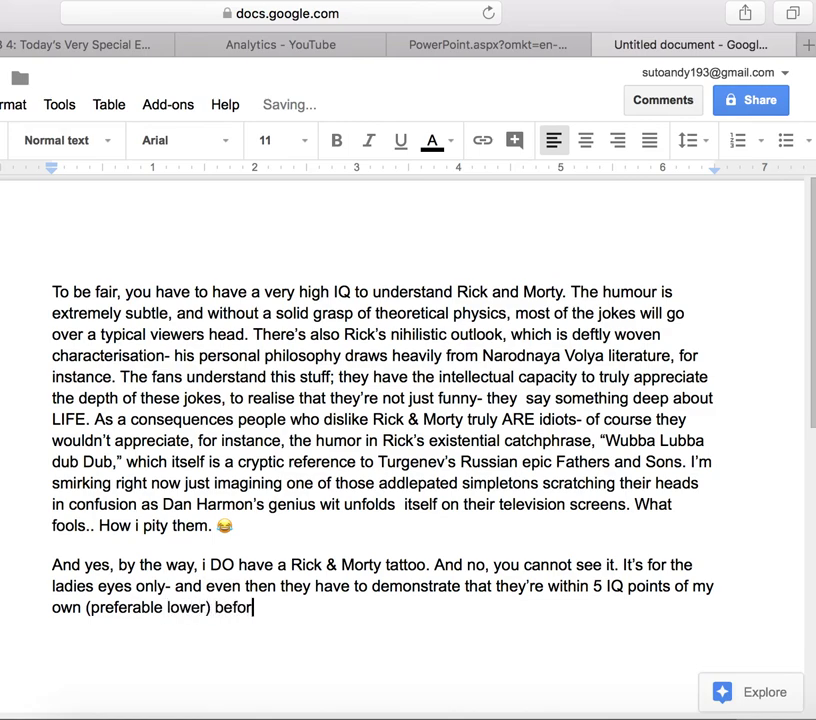
pyautogui.write('ehand.')
pyautogui.press('BackSpace')
pyautogui.write('. A')
pyautogui.write('n')
pyautogui.press('BackSpace')
pyautogui.write('Nothin Pe')
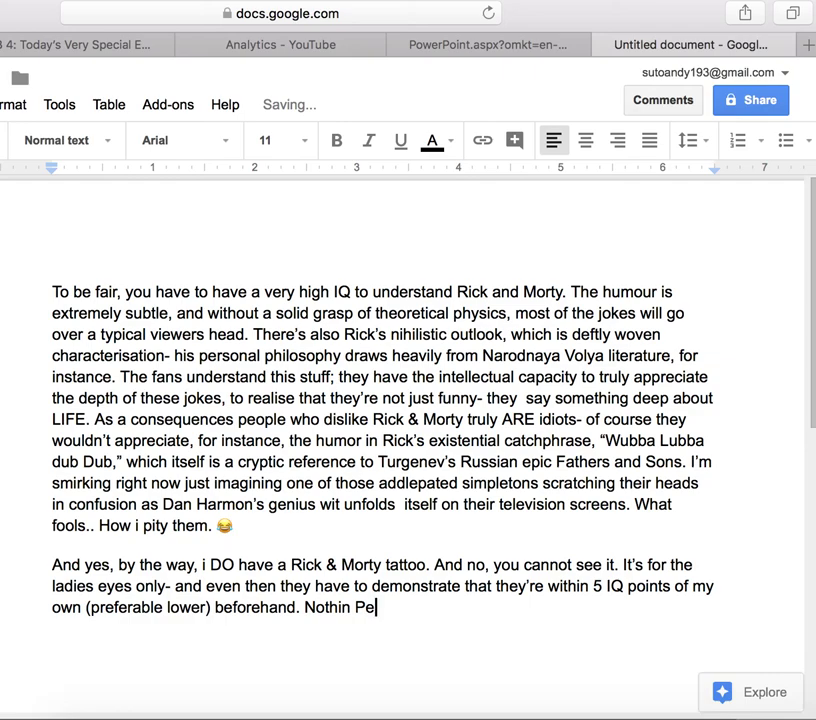
pyautogui.write('rsonnel kid')
pyautogui.click(363, 607)
pyautogui.press('BackSpace')
pyautogui.write('p')
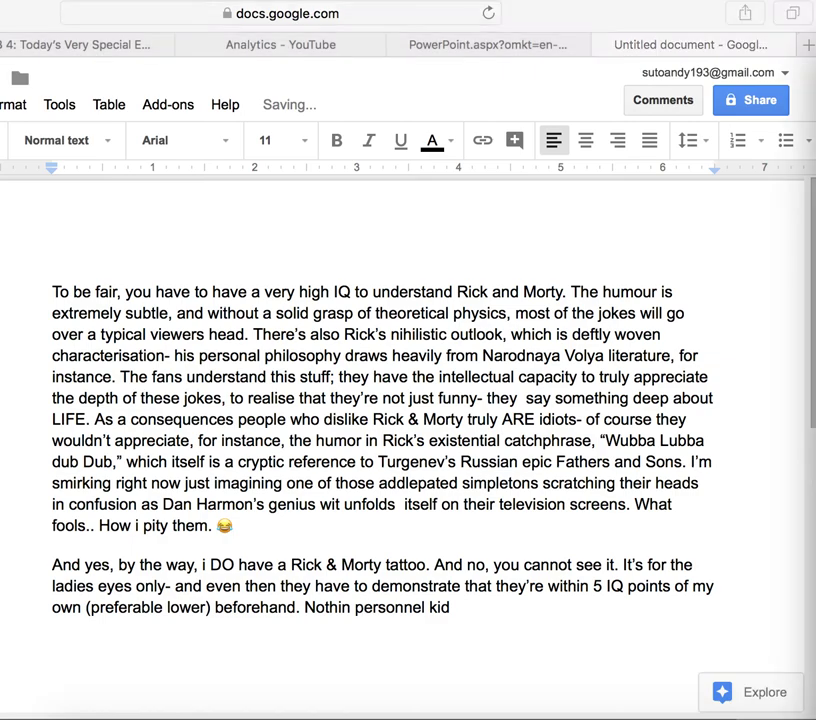
# - Insert a 😎 emoji right after 'Nothin personnel kid'
pyautogui.click(574, 608)
pyautogui.write('😎')
pyautogui.press('Return')
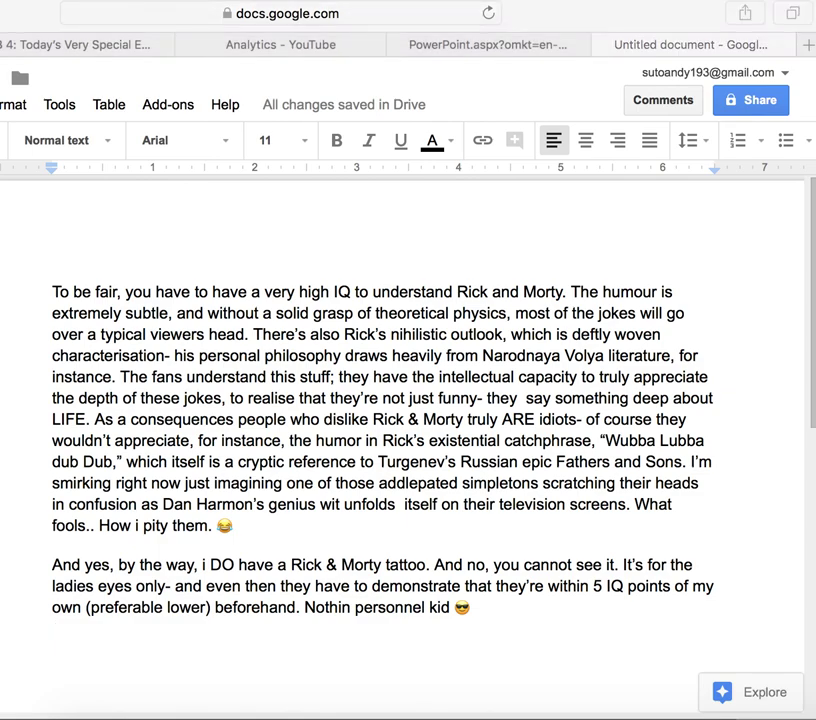
# - Quit QuickTime Player and name the recording 'bye bye' rather than replacing the existing 'Bye'
pyautogui.click(75, 0)
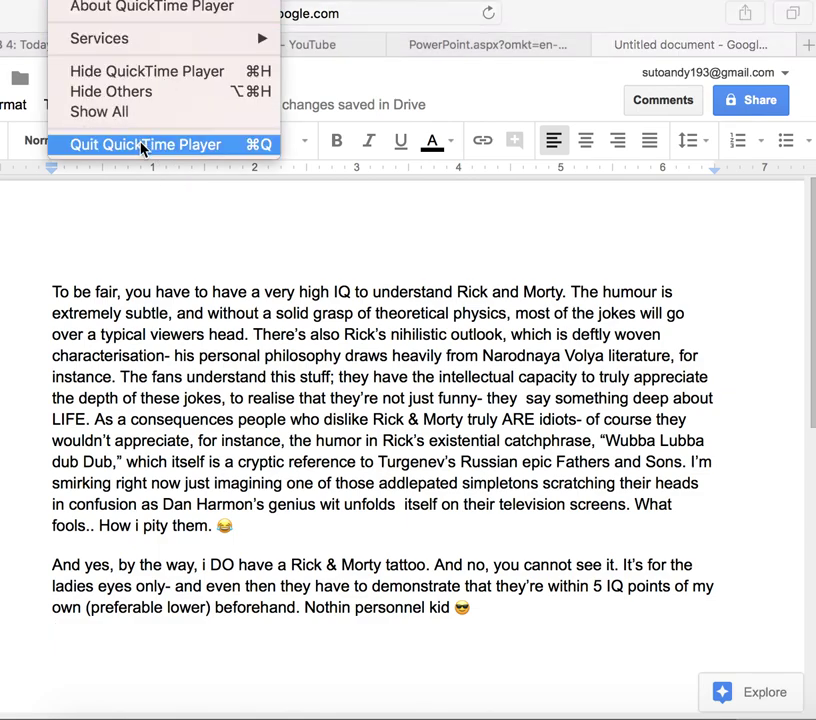
pyautogui.click(146, 149)
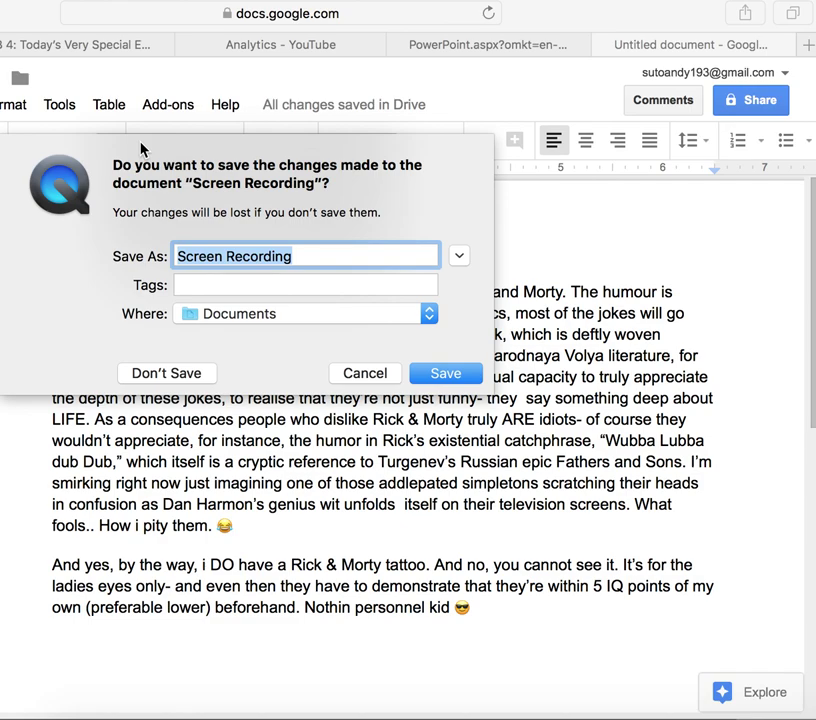
pyautogui.write('bye')
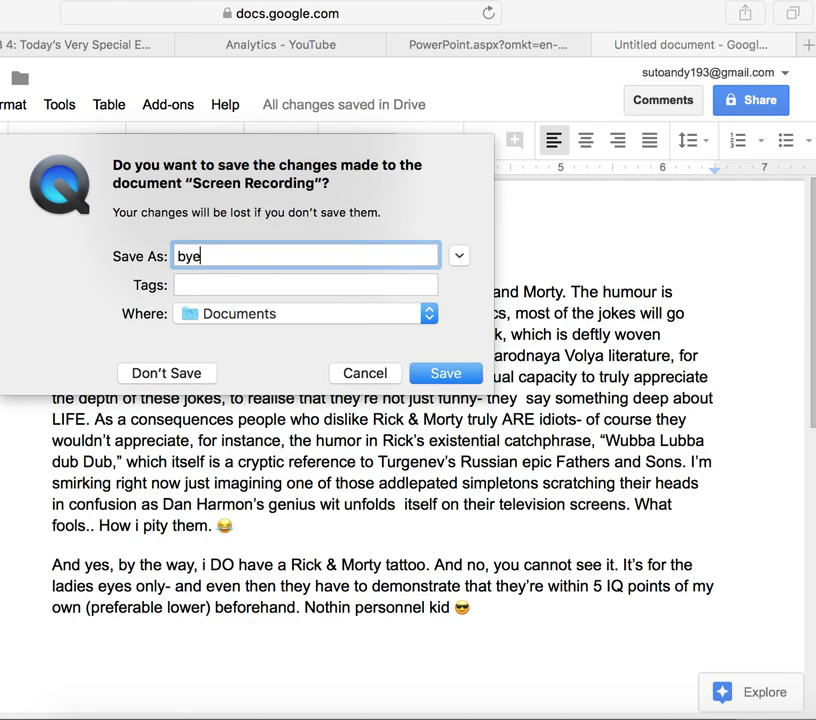
pyautogui.press('Return')
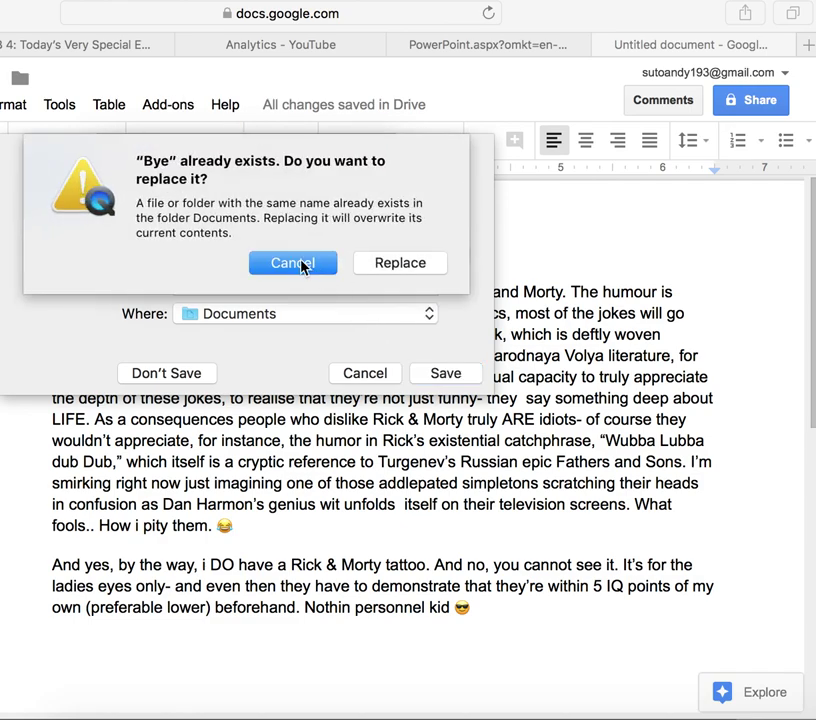
pyautogui.click(302, 265)
pyautogui.click(297, 258)
pyautogui.click(297, 258)
pyautogui.press('BackSpace')
pyautogui.press('BackSpace')
pyautogui.press('BackSpace')
pyautogui.write('bye bye')
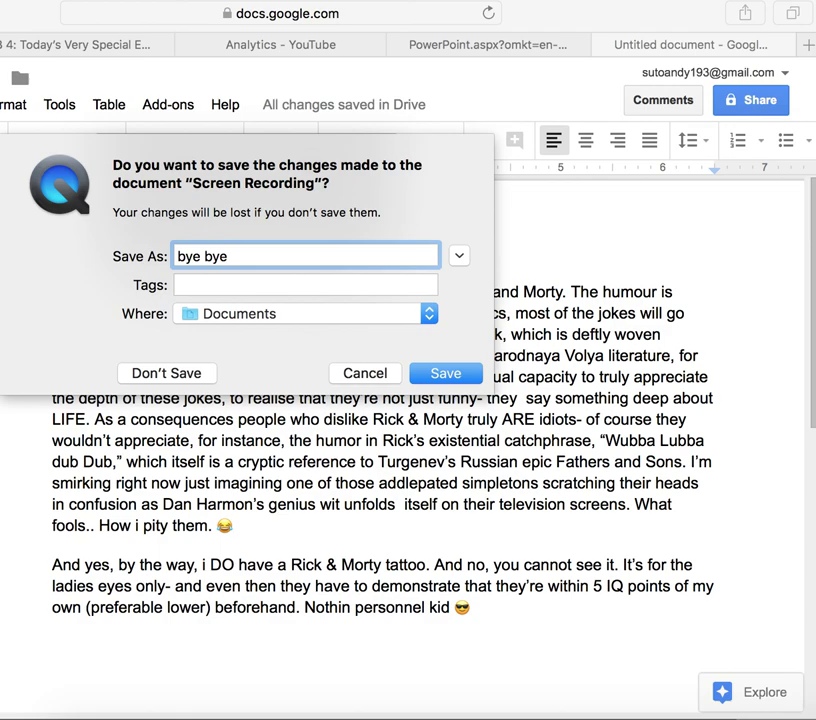